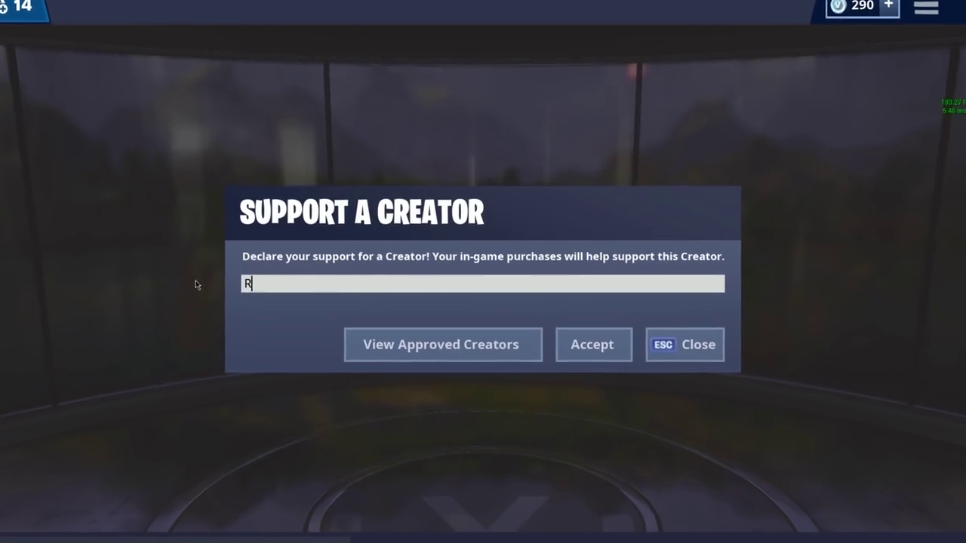
Step: Enter the creator code in the Support a Creator dialog
text(R-FXTCH)
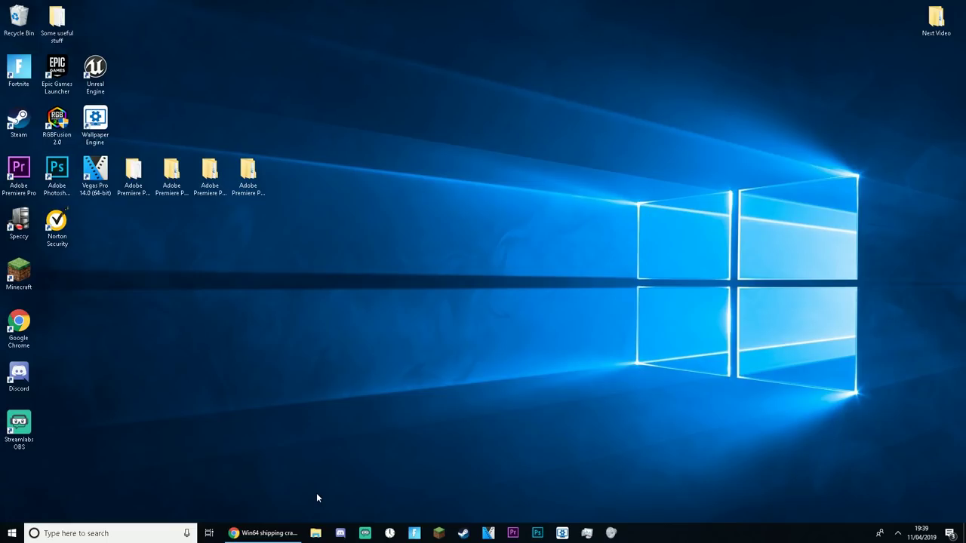
click(897, 534)
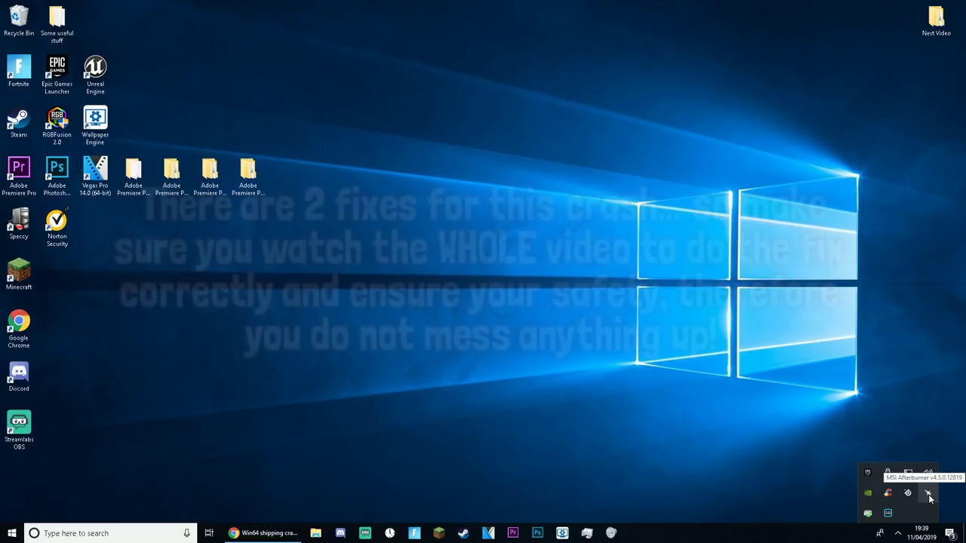
drag(613, 174, 673, 222)
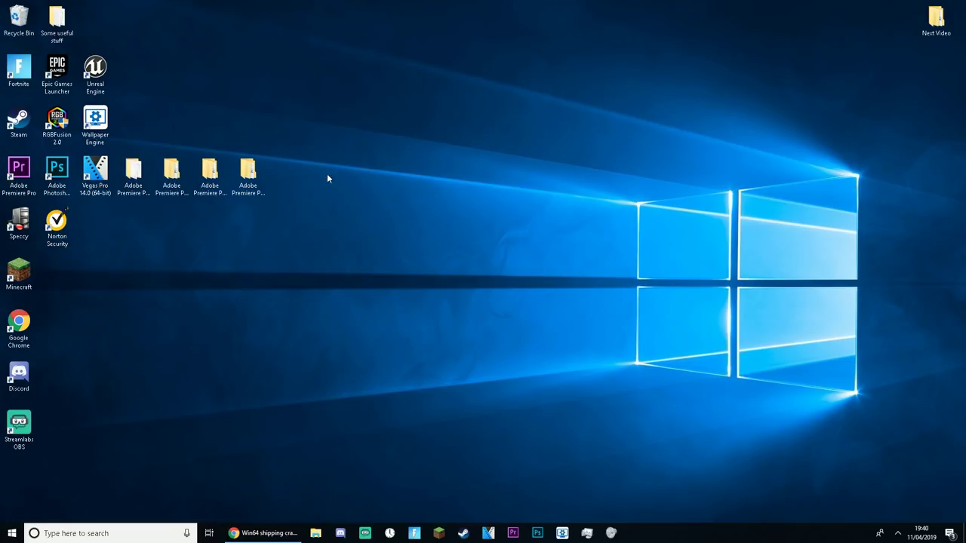
Step: Switch to Chrome and examine the Fortnite crash and application error images in the three image search tabs
key(alt+Tab)
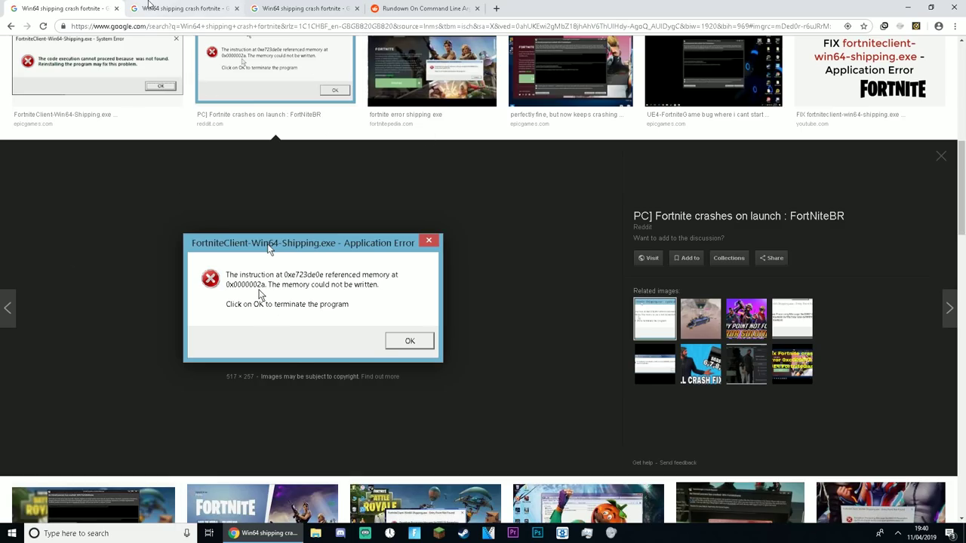
click(150, 8)
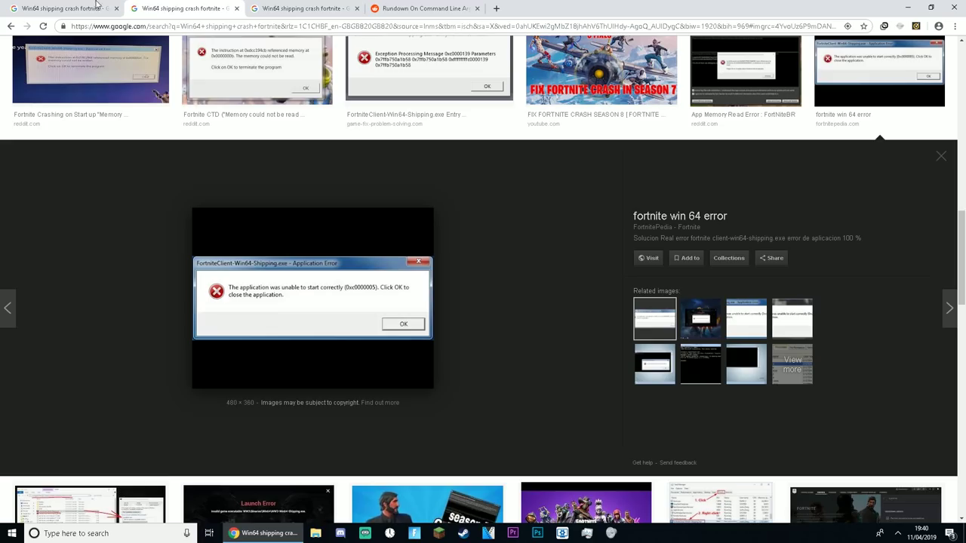
click(60, 7)
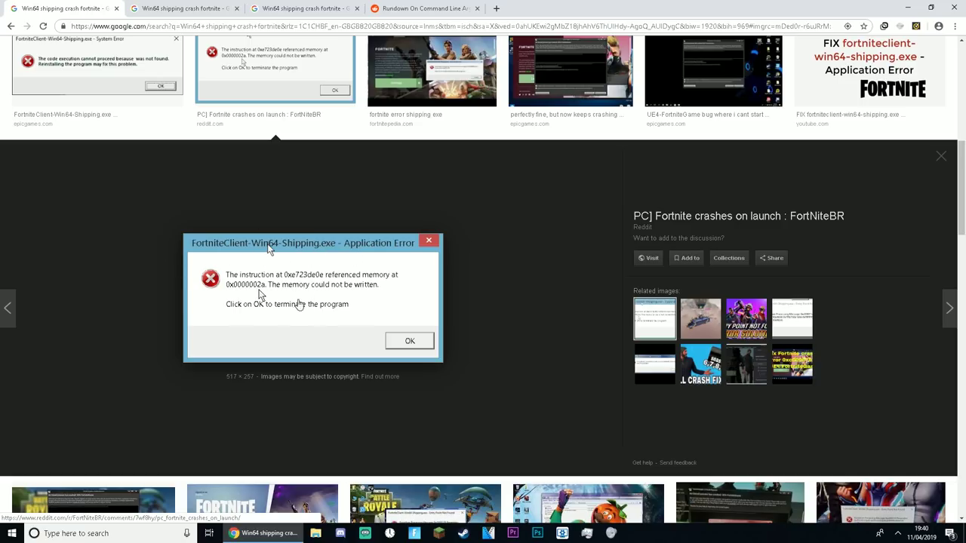
key(ctrl+Tab)
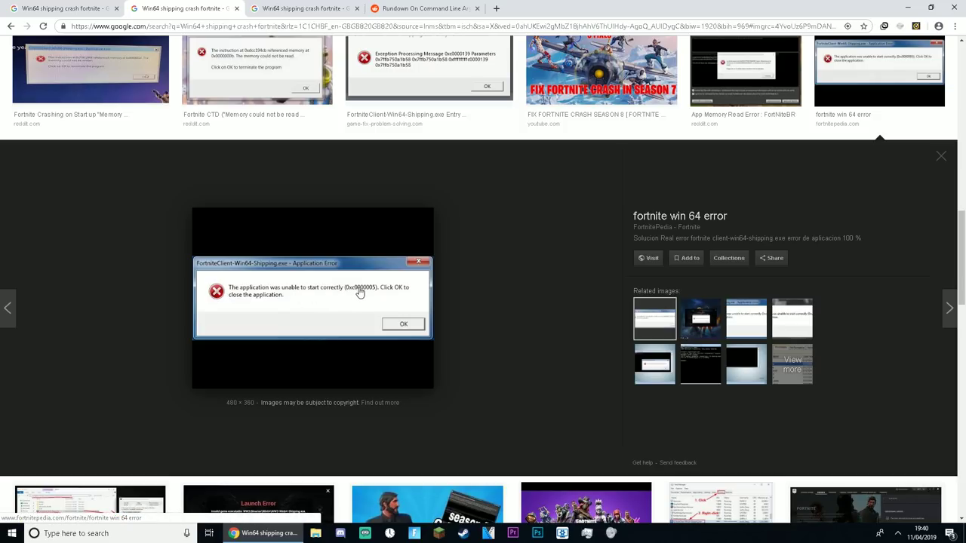
click(301, 8)
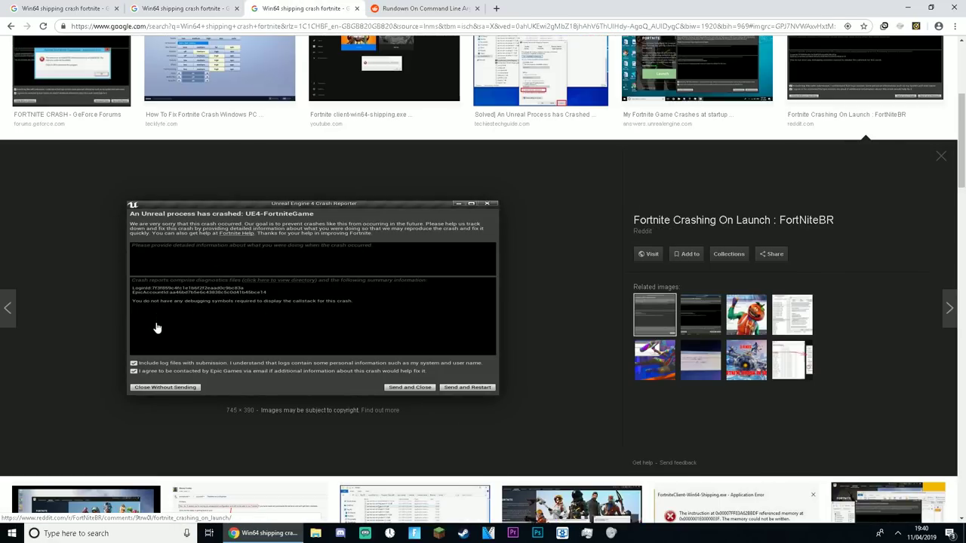
click(182, 9)
click(289, 13)
key(ctrl+shift+Tab)
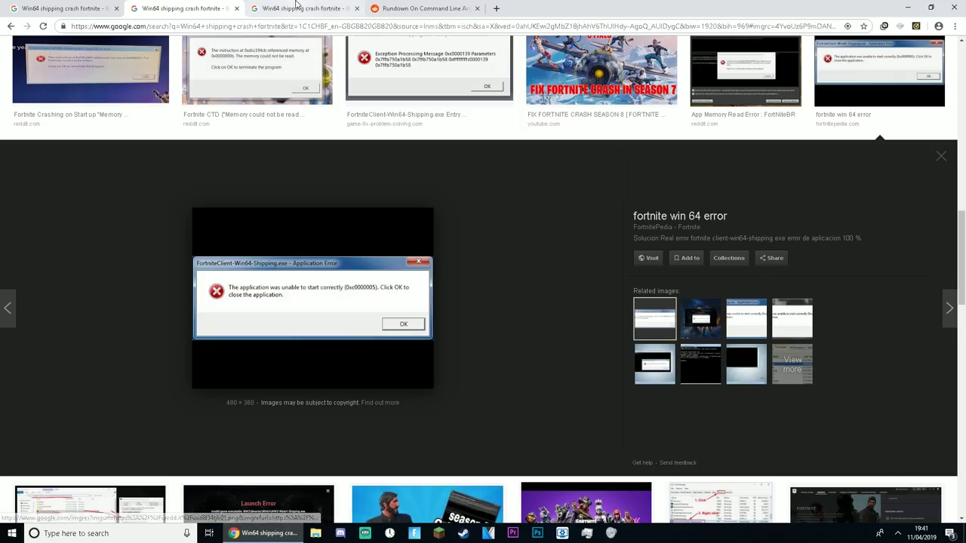
Step: Close the three Fortnite crash image search tabs, keeping the Reddit post open
click(357, 8)
click(236, 8)
click(116, 8)
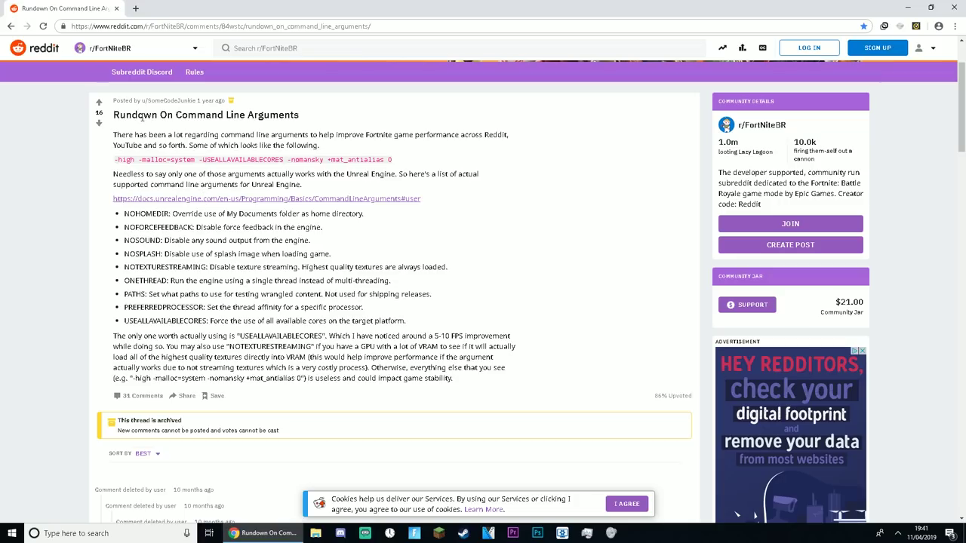
Step: Examine the Reddit post "Rundown On Command Line Arguments", especially the NOSPLASH entry about disabling the splash image
drag(142, 117, 305, 120)
click(311, 121)
click(114, 538)
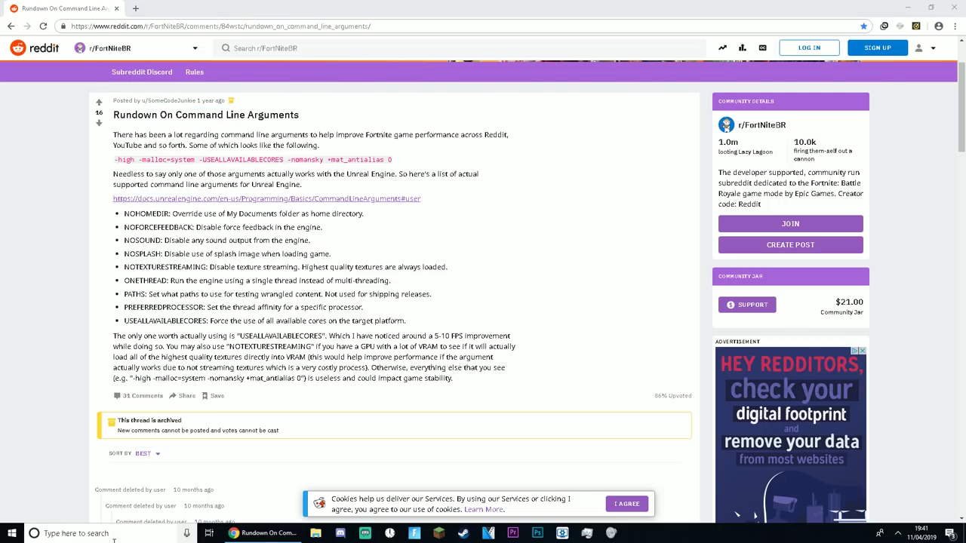
click(227, 491)
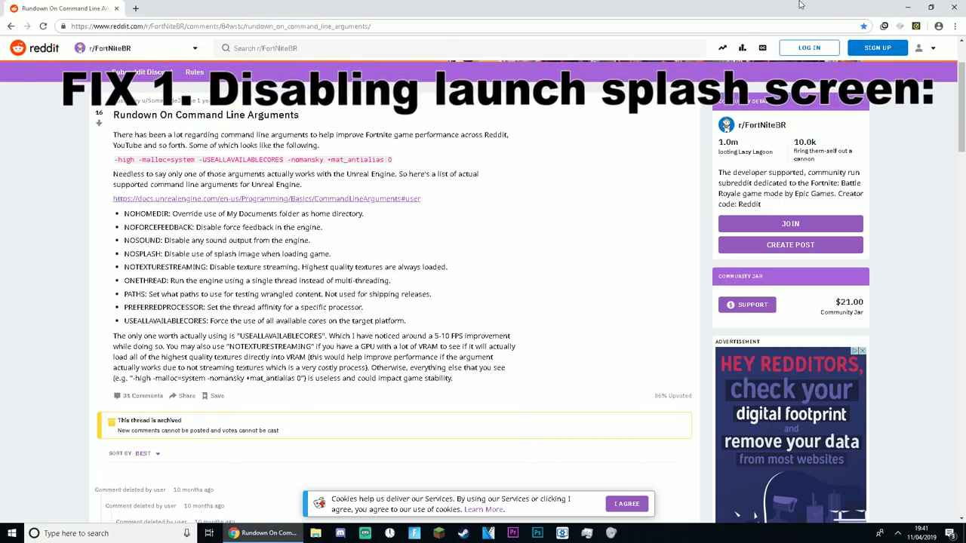
mouse_move(800, 5)
mouse_down()
mouse_move(830, 21)
mouse_move(808, 1)
mouse_up()
double_click(728, 142)
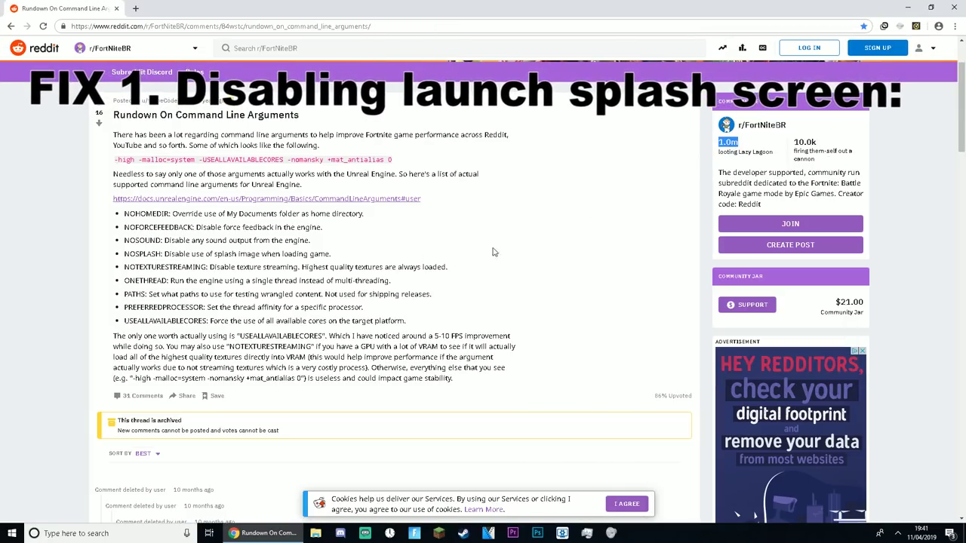
drag(239, 253, 287, 254)
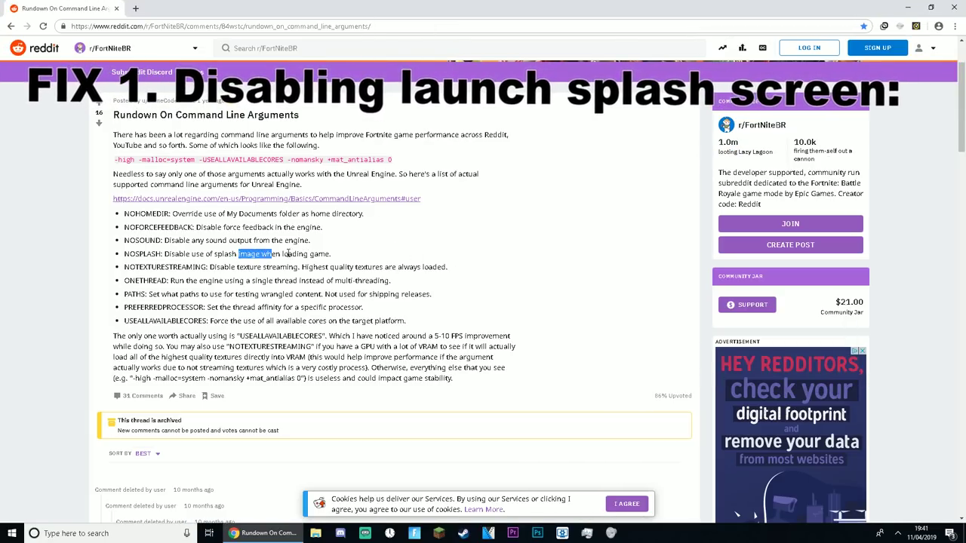
click(507, 168)
drag(593, 5, 542, 73)
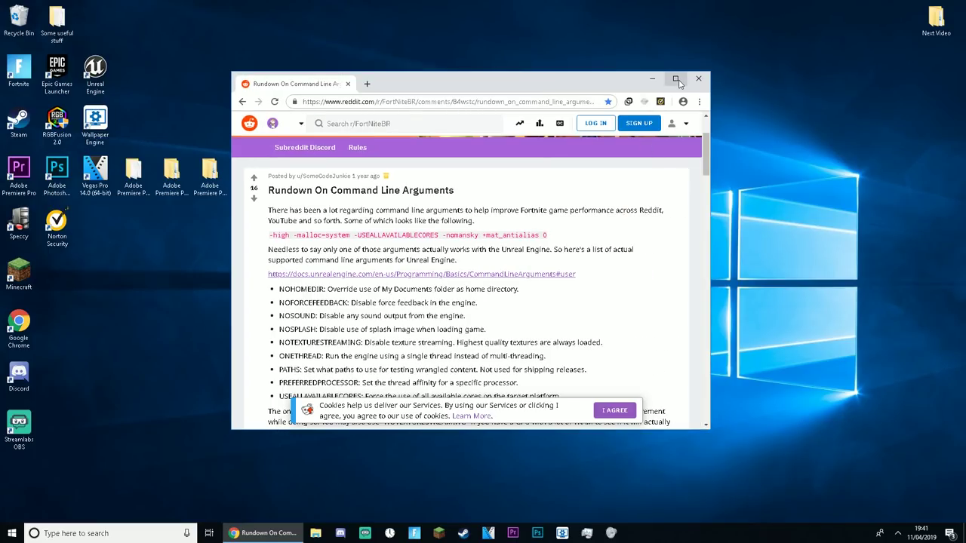
click(676, 79)
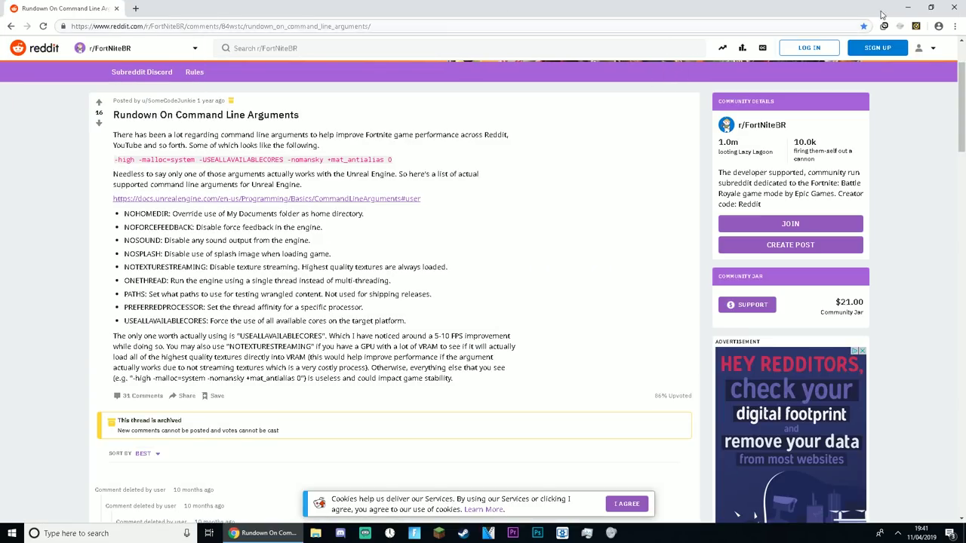
Step: Minimize the browser and search Windows for Epic Games to open the Epic Games Launcher
double_click(897, 11)
click(908, 6)
click(910, 7)
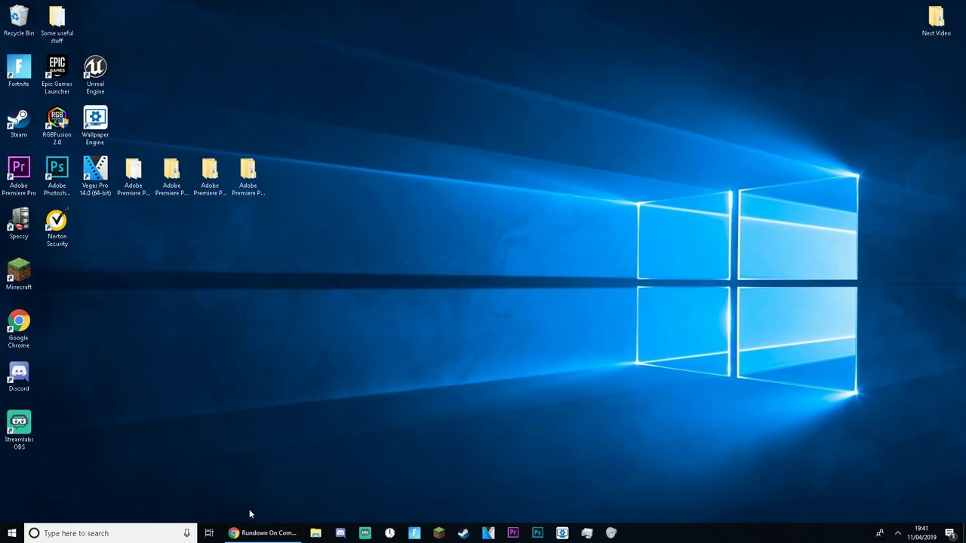
click(123, 536)
drag(217, 336, 242, 291)
click(160, 536)
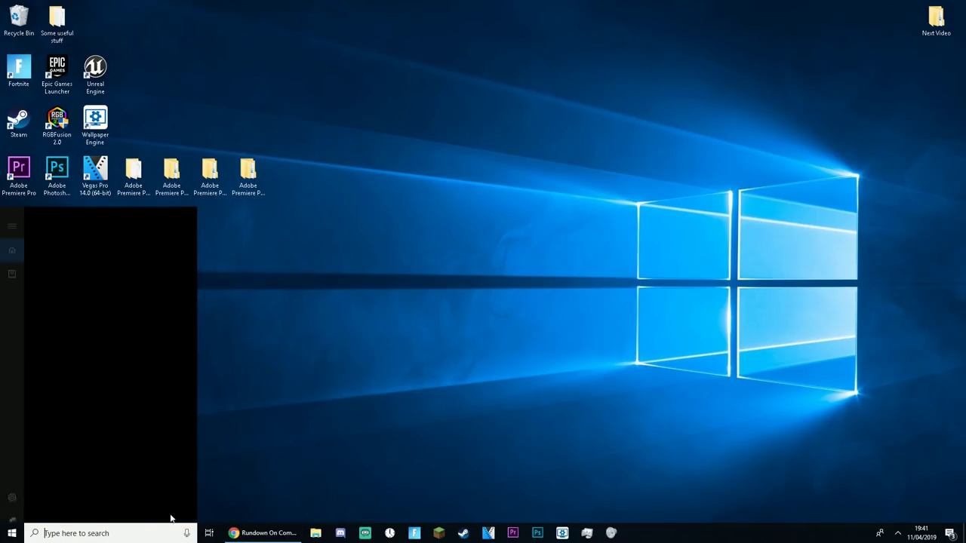
text(Epic Games)
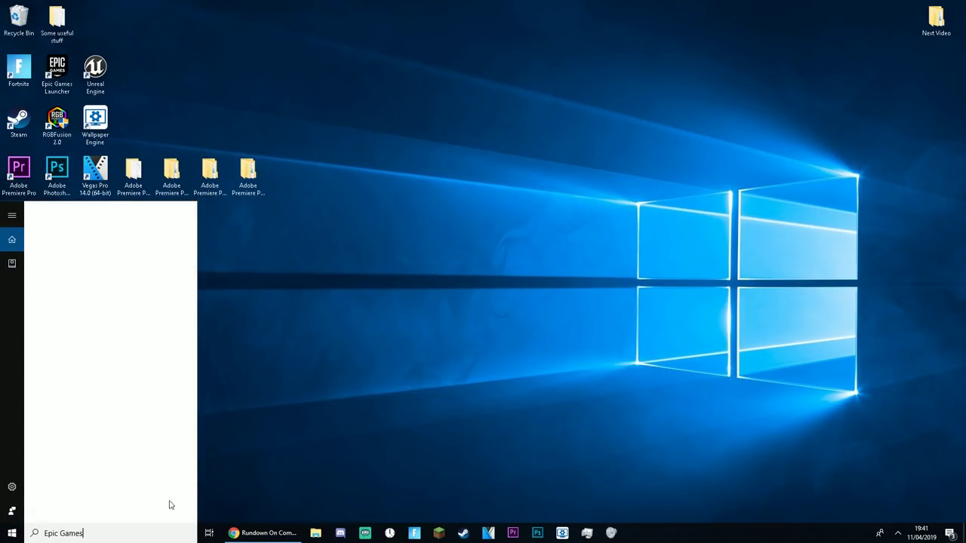
click(105, 260)
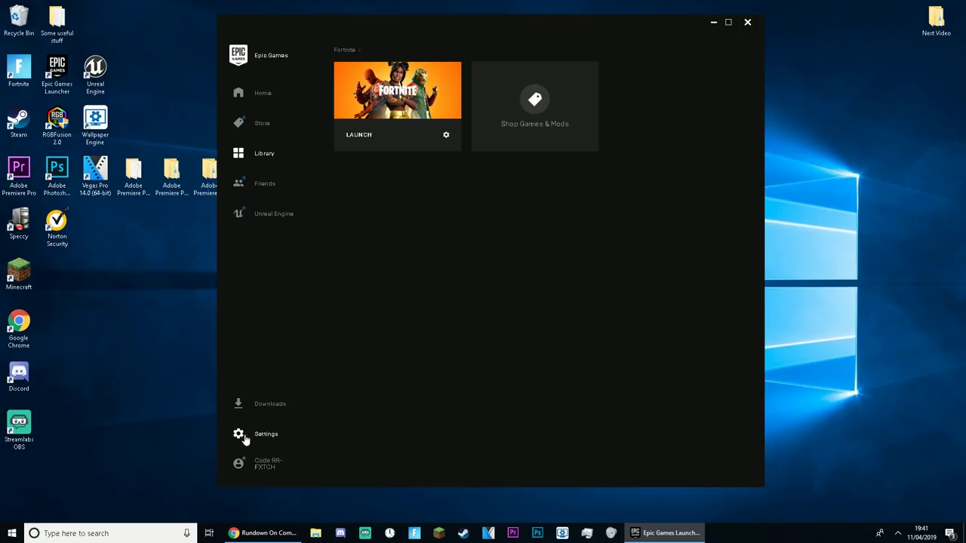
Step: Open the launcher settings and expand the Fortnite options under Manage Games
click(257, 435)
scroll(492, 323, down, 3)
scroll(292, 412, down, 1)
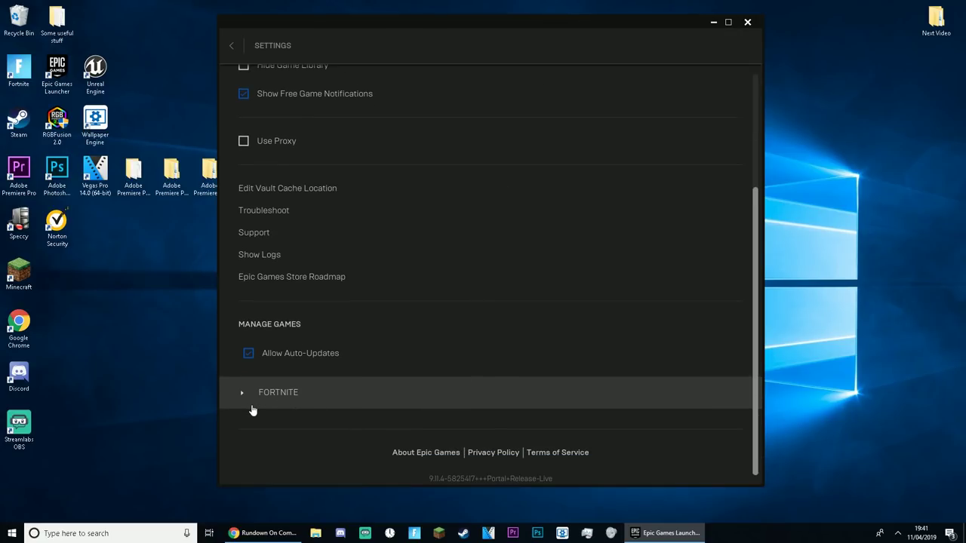
click(243, 396)
scroll(324, 436, down, 1)
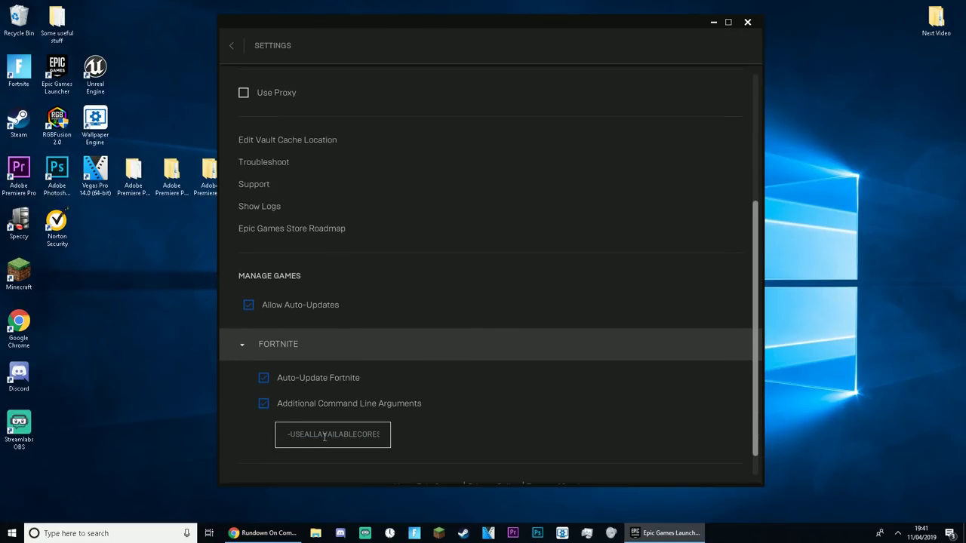
Step: Review the full text of Fortnite's additional command line arguments
drag(286, 436, 323, 435)
click(263, 405)
drag(300, 436, 478, 439)
click(369, 438)
click(292, 438)
click(376, 436)
click(374, 438)
Step: Copy the -NOSPLASH argument from Fortnite's additional command line arguments
mouse_move(377, 435)
mouse_down()
mouse_move(246, 431)
mouse_move(414, 435)
mouse_move(293, 442)
mouse_move(377, 437)
mouse_move(320, 436)
mouse_move(363, 433)
mouse_up()
click(280, 439)
click(354, 434)
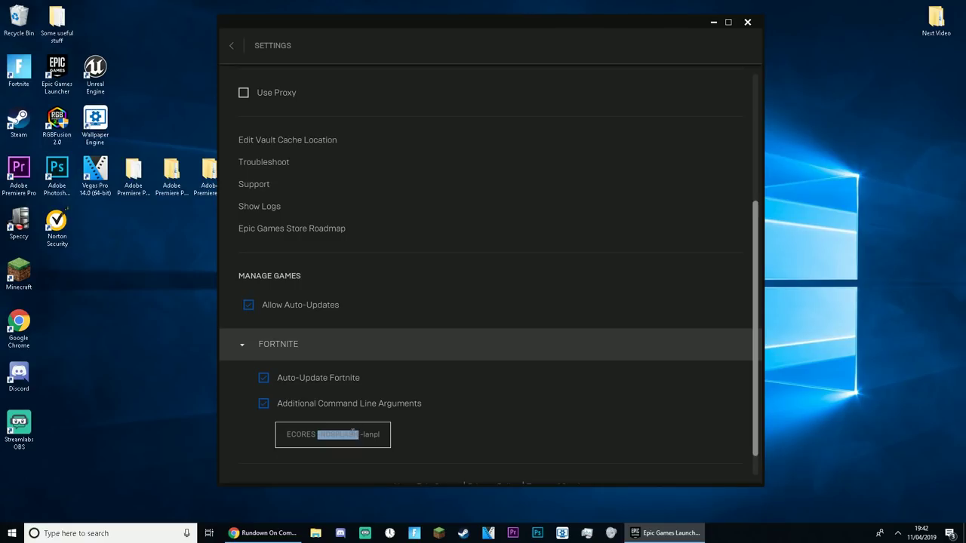
right_click(346, 438)
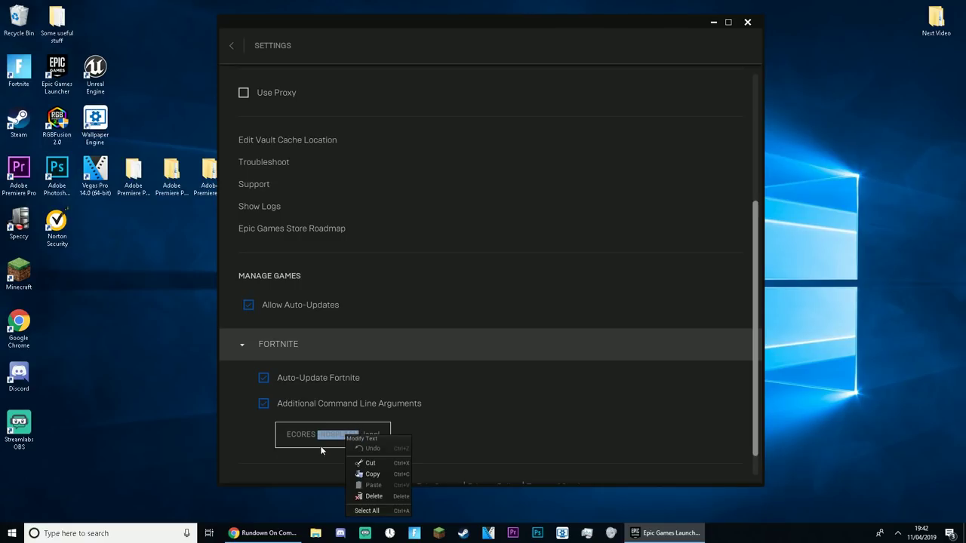
click(371, 474)
click(318, 438)
drag(319, 438, 351, 436)
click(358, 436)
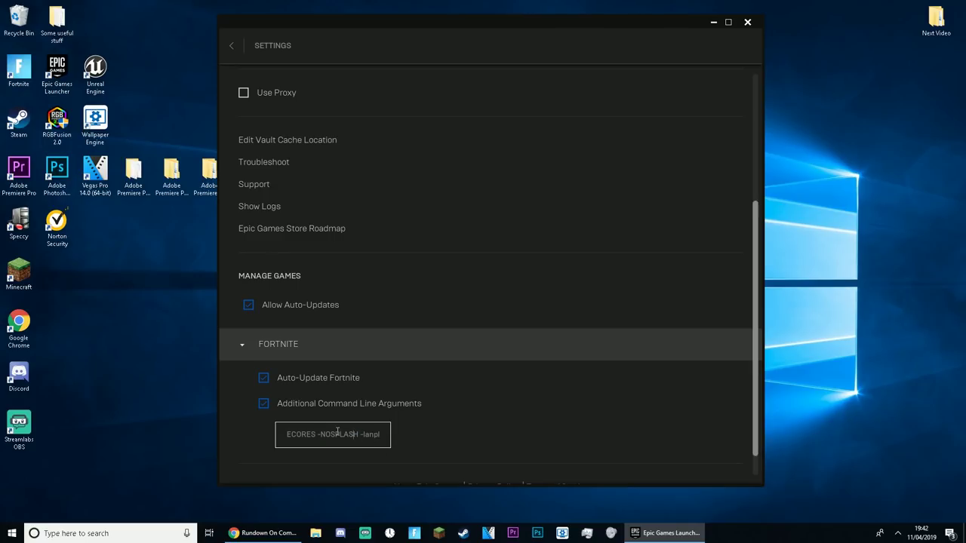
Step: Leave the settings and close the Epic Games Launcher
click(293, 347)
click(231, 44)
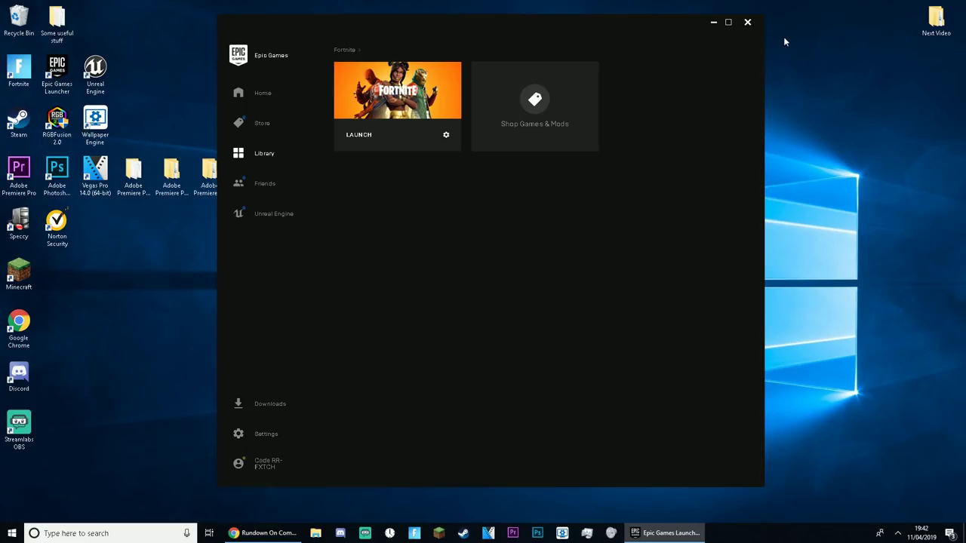
click(748, 23)
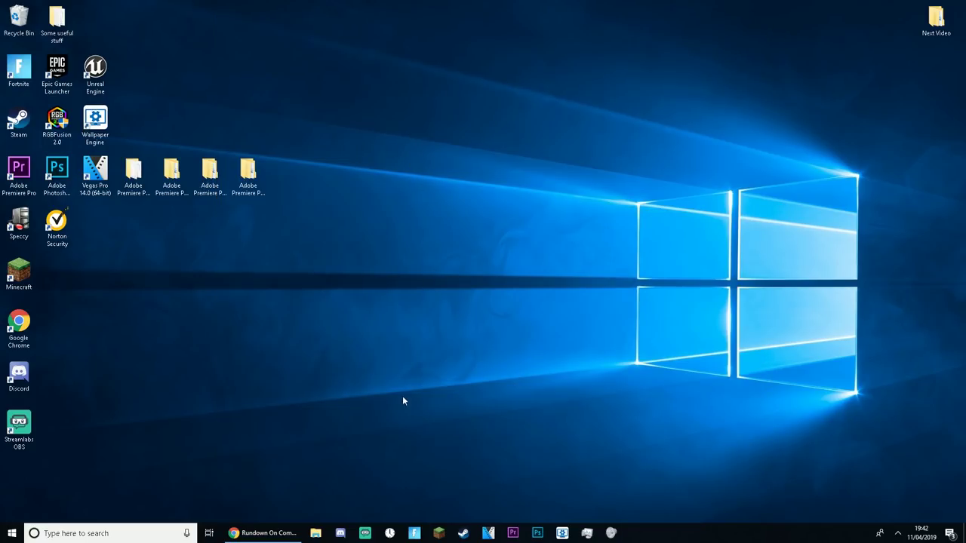
Step: Switch back to Chrome and examine the NOSPLASH line and its description in the Reddit post
click(262, 533)
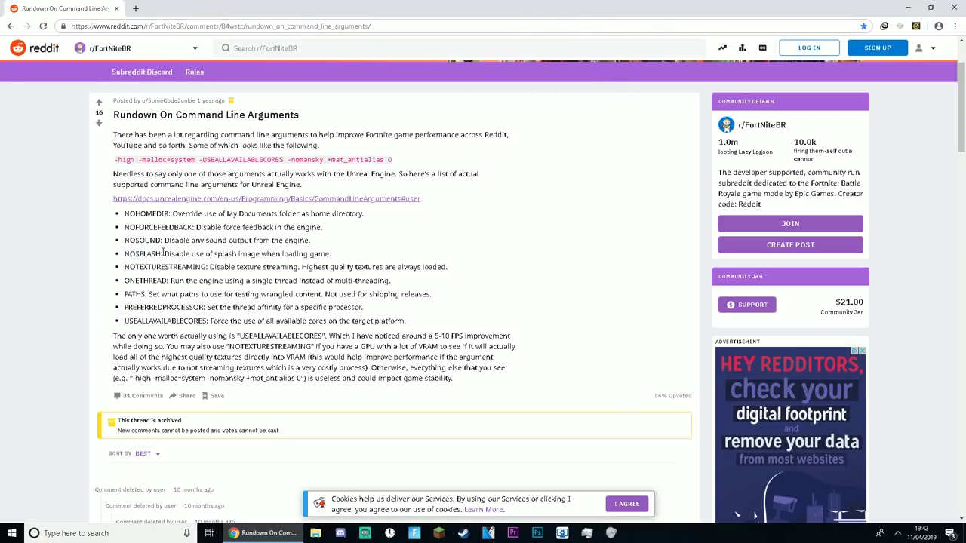
drag(163, 253, 121, 256)
click(172, 254)
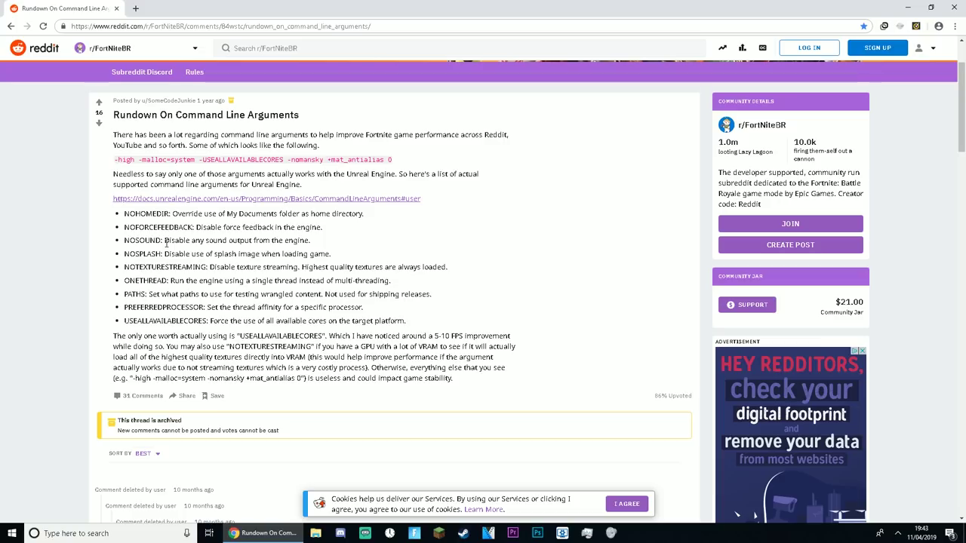
drag(123, 254, 154, 258)
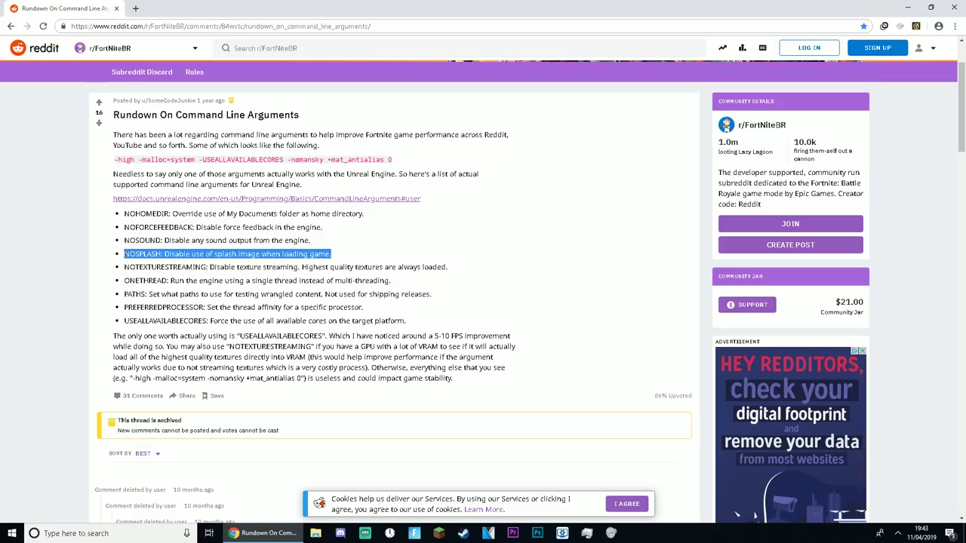
click(151, 253)
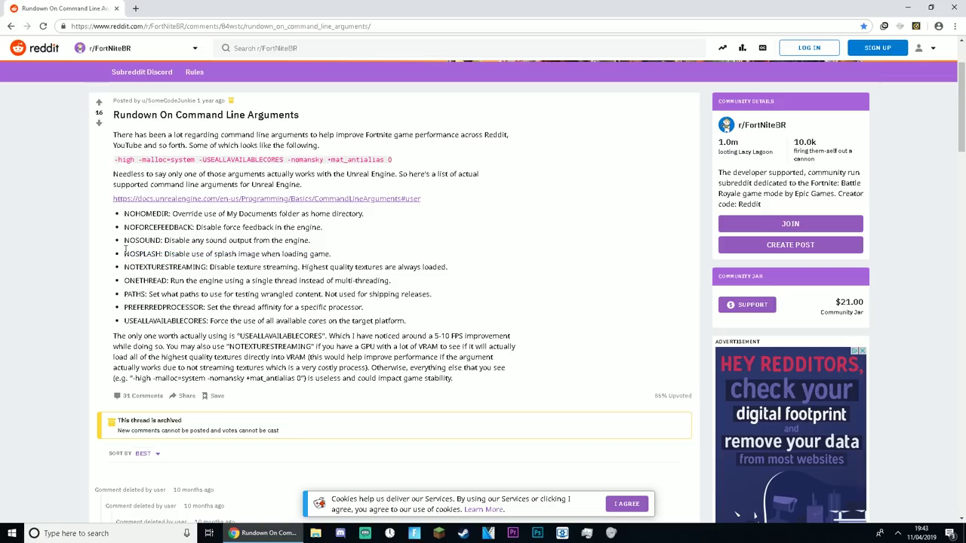
drag(163, 254, 268, 255)
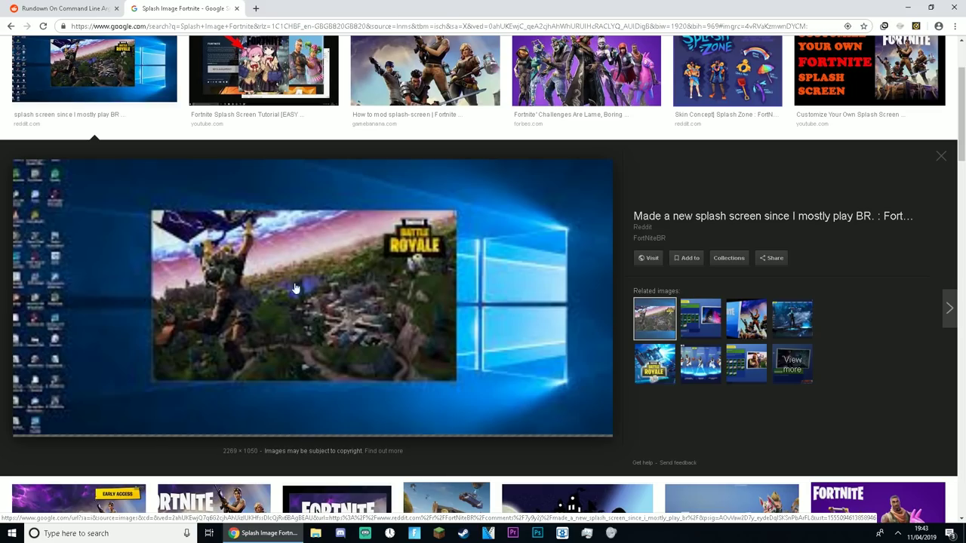
Step: View the Fortnite Splash Screen Tutorial image and close the splash image search tab
click(264, 73)
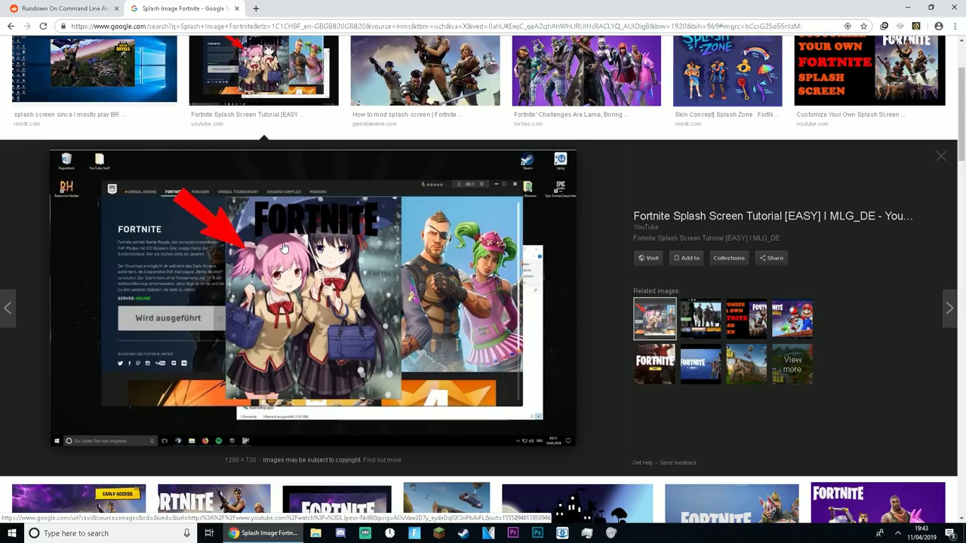
key(ctrl+w)
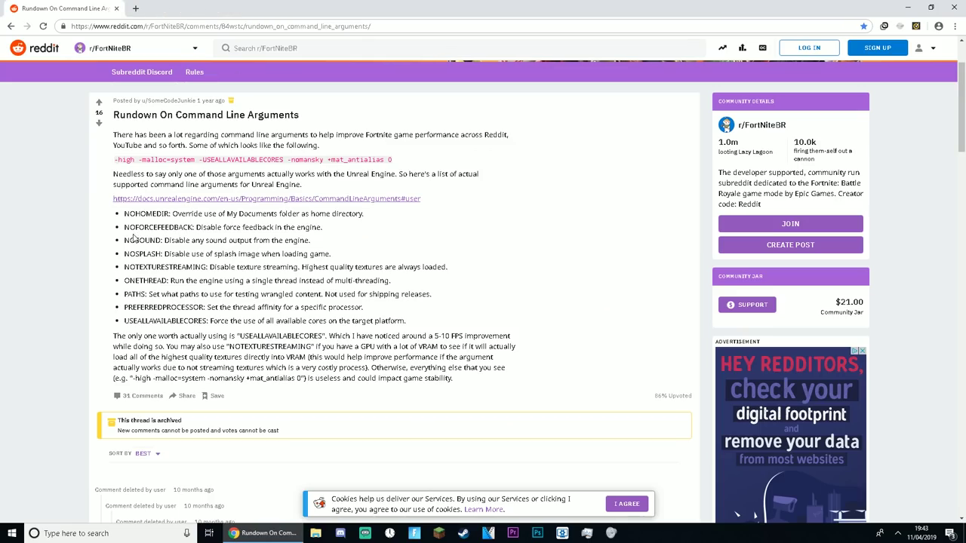
Step: Highlight the NOSPLASH line in the Reddit post once more and return to the desktop
drag(125, 256, 346, 258)
click(164, 255)
click(347, 258)
drag(205, 7, 219, 4)
key(super+d)
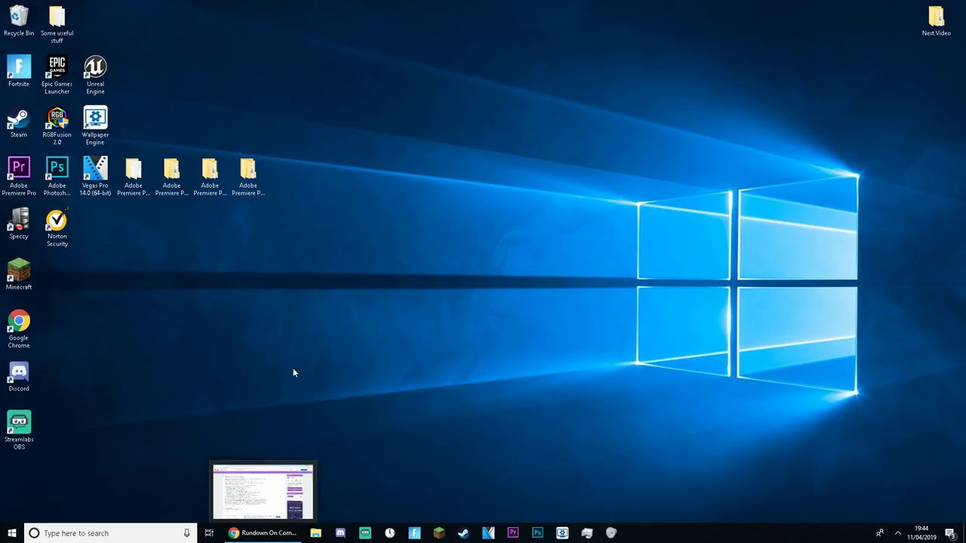
mouse_move(293, 532)
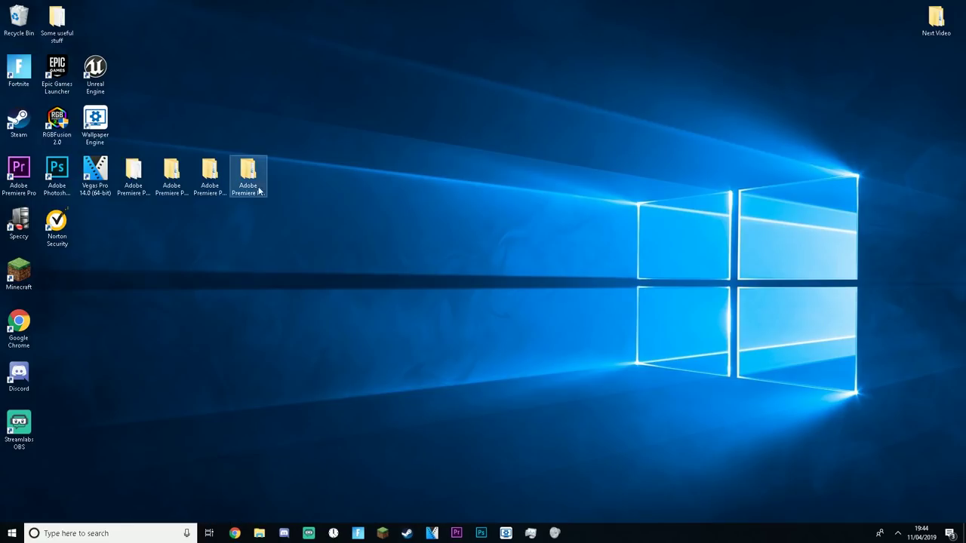
drag(266, 197, 427, 173)
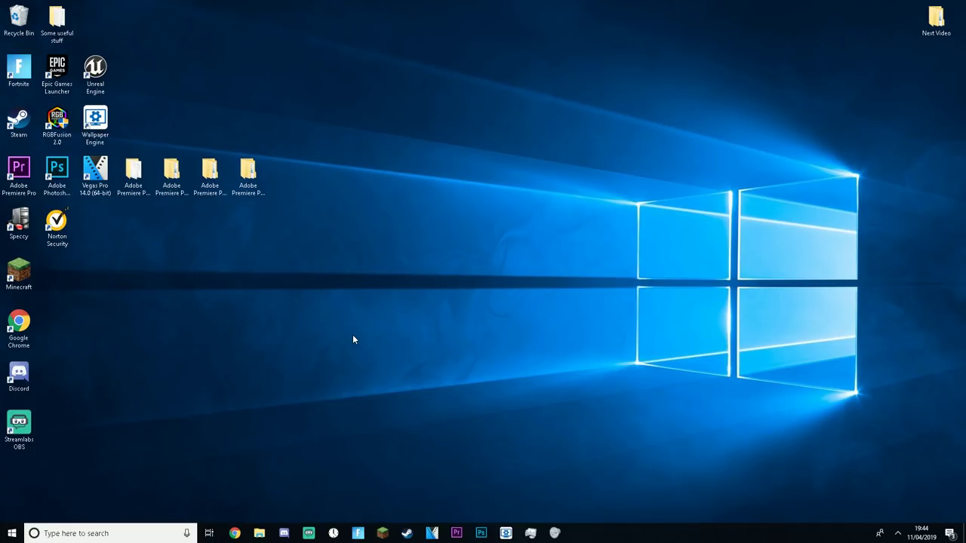
Step: Search Windows for %appdata% and open the Roaming folder
click(106, 534)
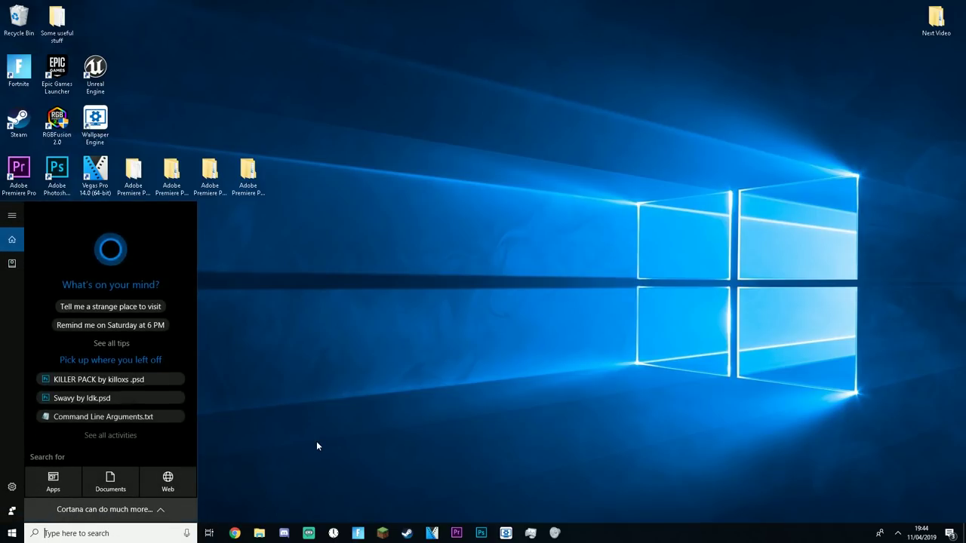
text(%app)
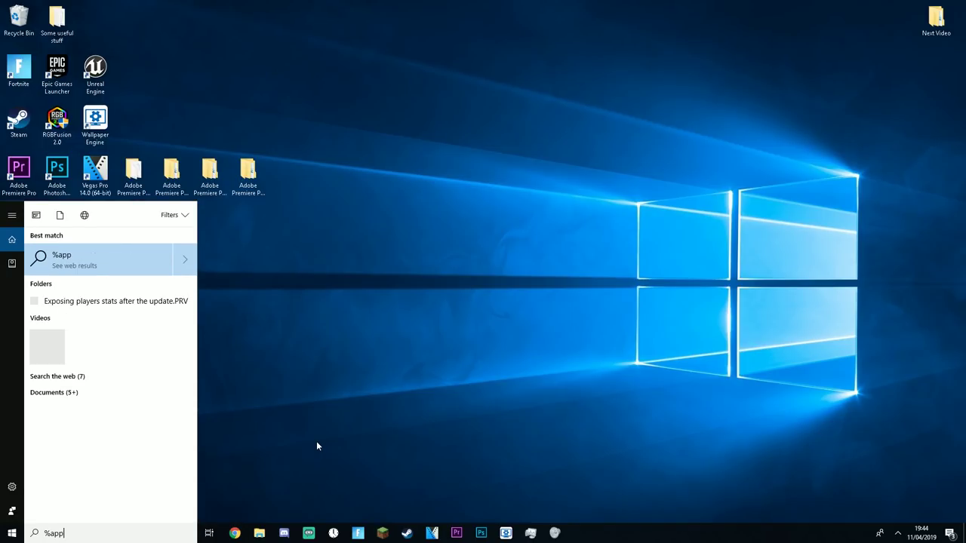
text(data%)
mouse_move(105, 535)
mouse_down()
mouse_move(46, 535)
mouse_move(111, 531)
mouse_up()
key(Return)
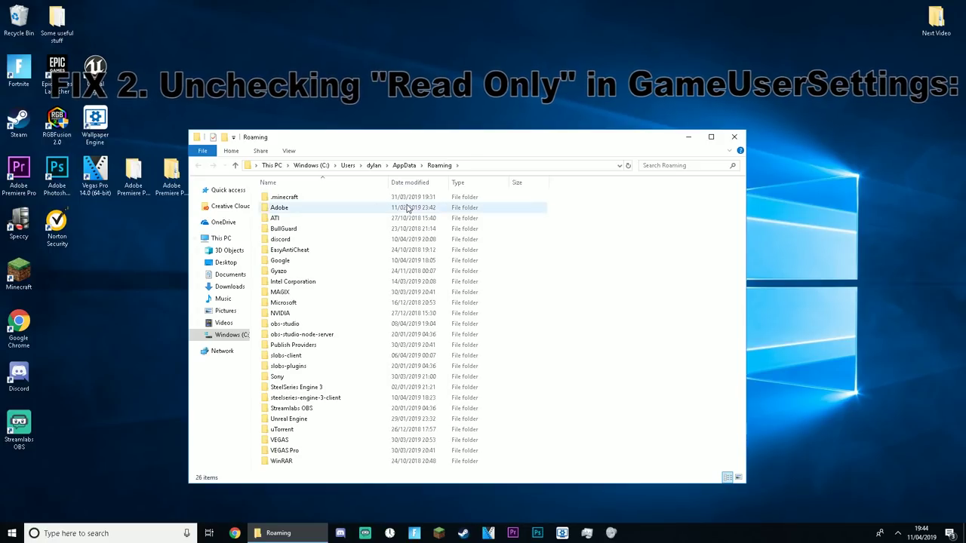
Step: Go up to AppData and browse to Local\FortniteGame\Saved\Config\WindowsClient
click(400, 166)
double_click(300, 197)
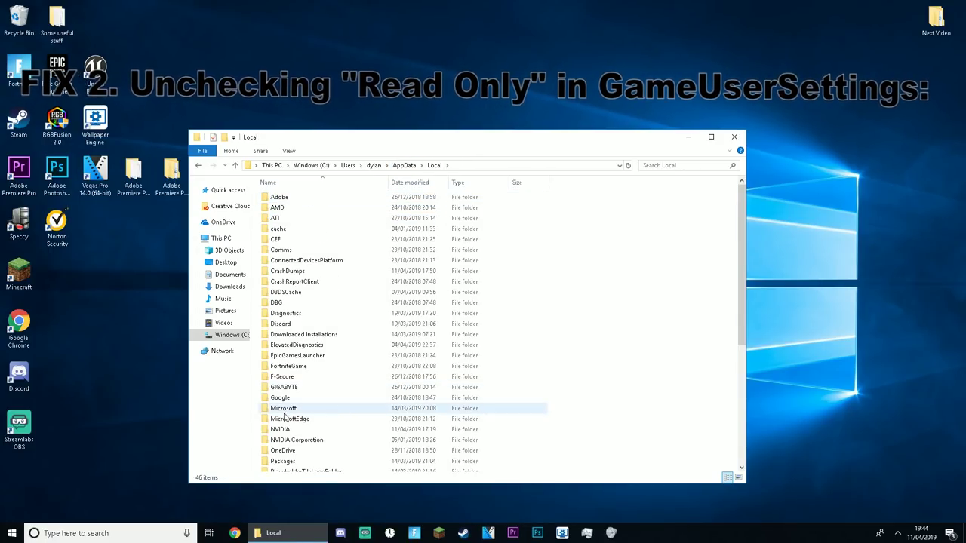
double_click(302, 367)
double_click(286, 197)
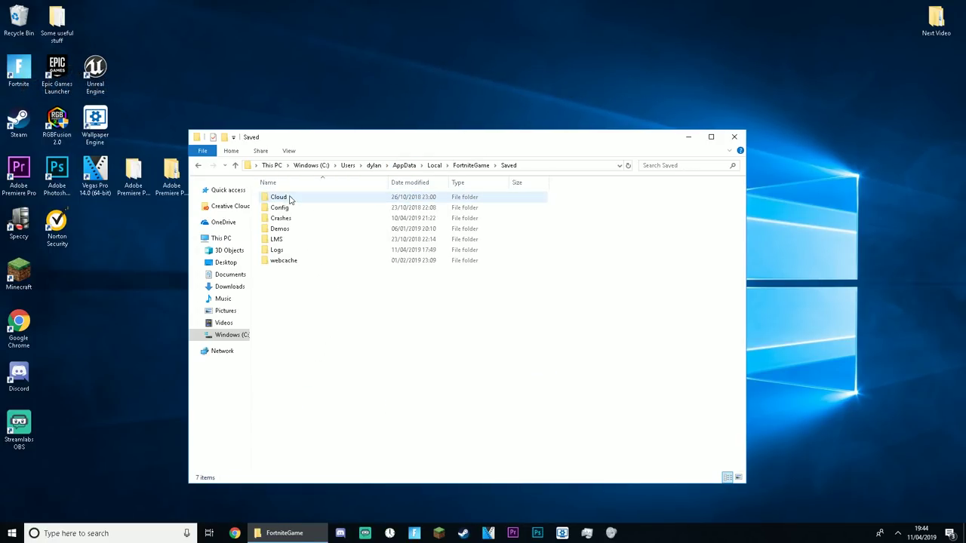
double_click(295, 211)
double_click(313, 212)
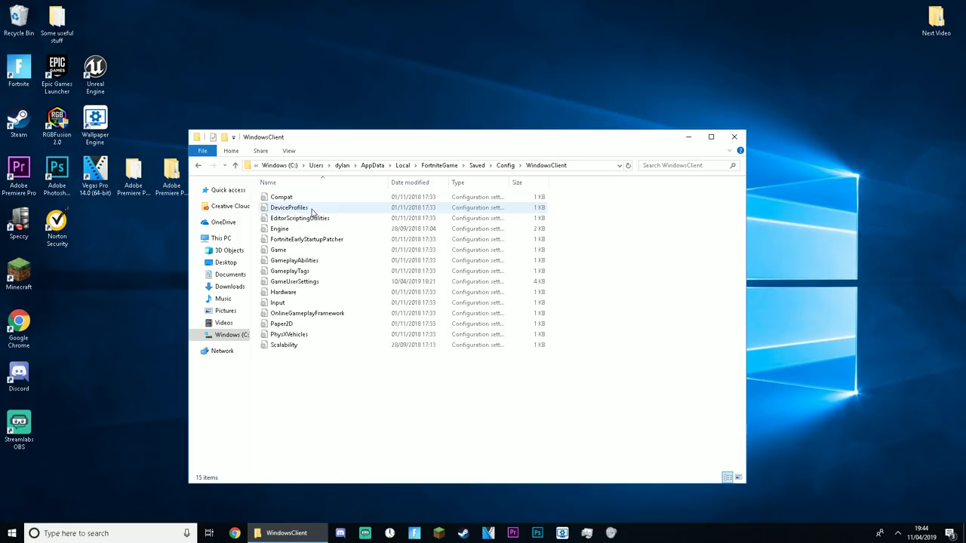
Step: Open the properties of the GameUserSettings file and clear its Read-only attribute
click(302, 284)
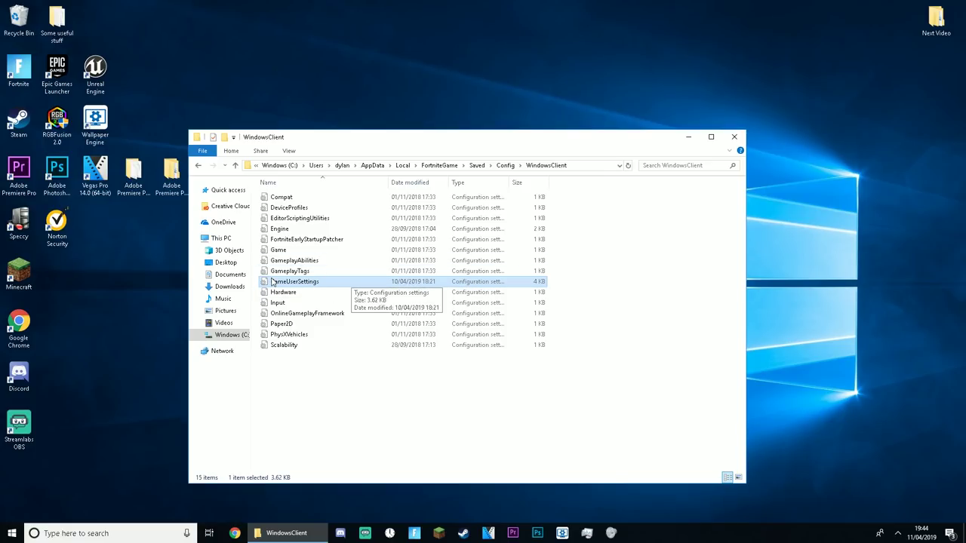
right_click(323, 281)
key(Escape)
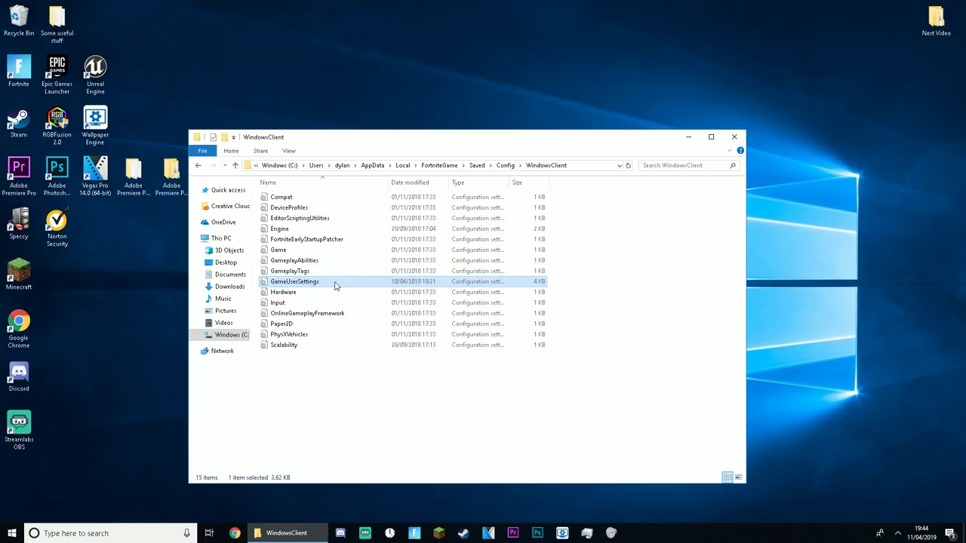
right_click(323, 282)
click(362, 503)
click(378, 453)
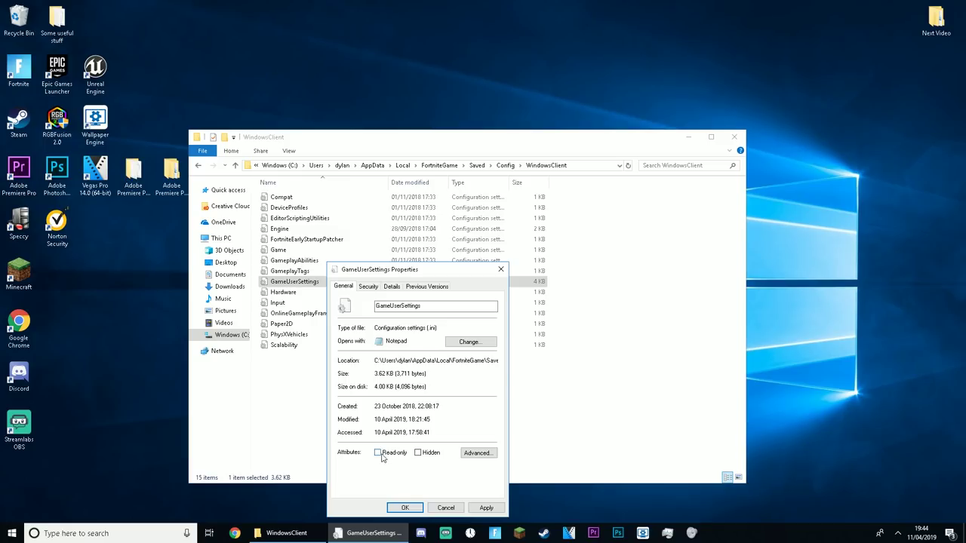
Step: Move the properties window aside, set GameUserSettings to Read-only, apply the change and close the properties
drag(375, 276, 440, 255)
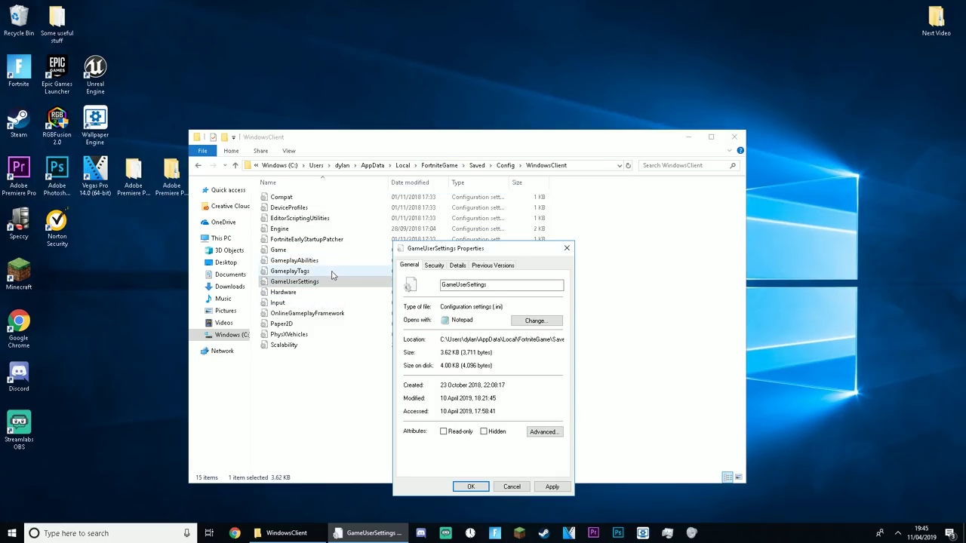
drag(426, 250, 457, 198)
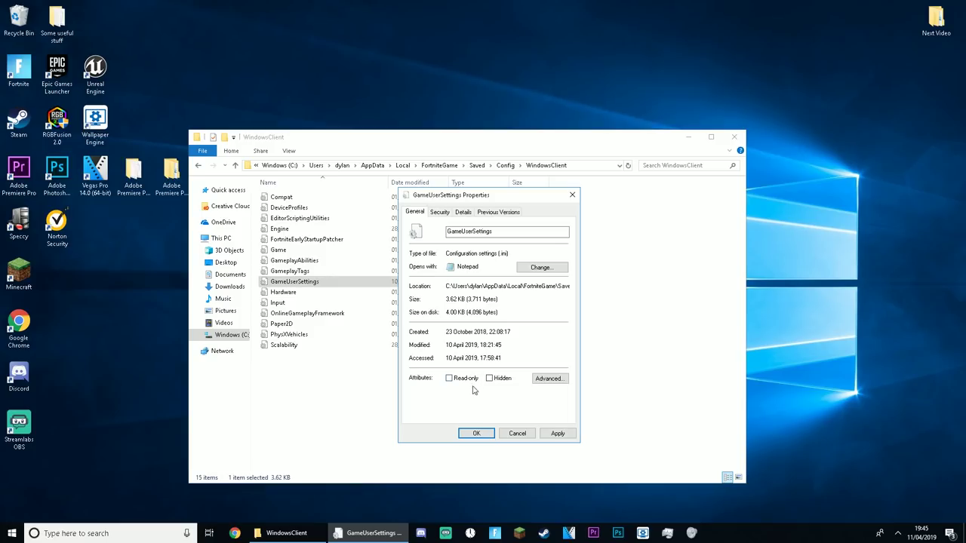
drag(453, 196, 594, 167)
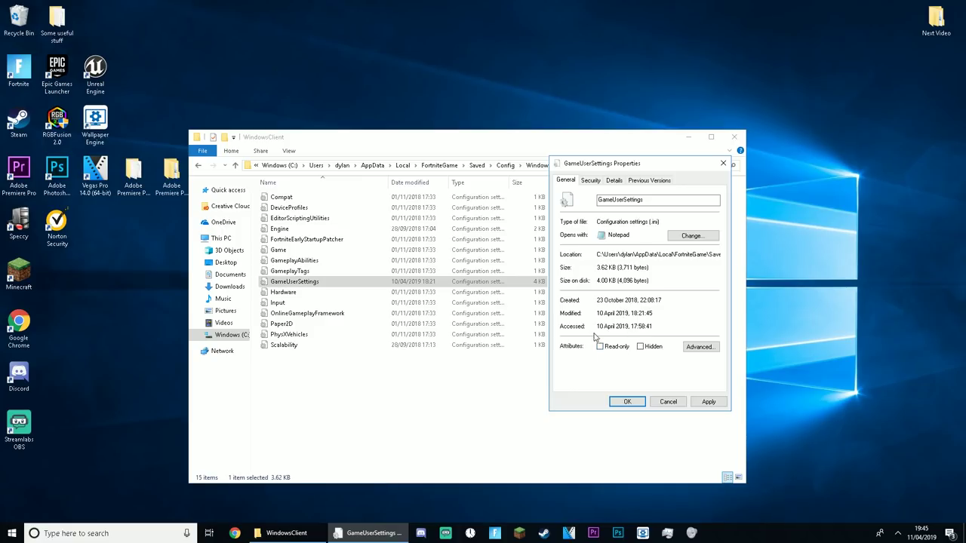
click(628, 401)
Step: Open GameUserSettings in Notepad and highlight the ResolutionSizeX value
key(Return)
click(607, 101)
drag(962, 132, 964, 253)
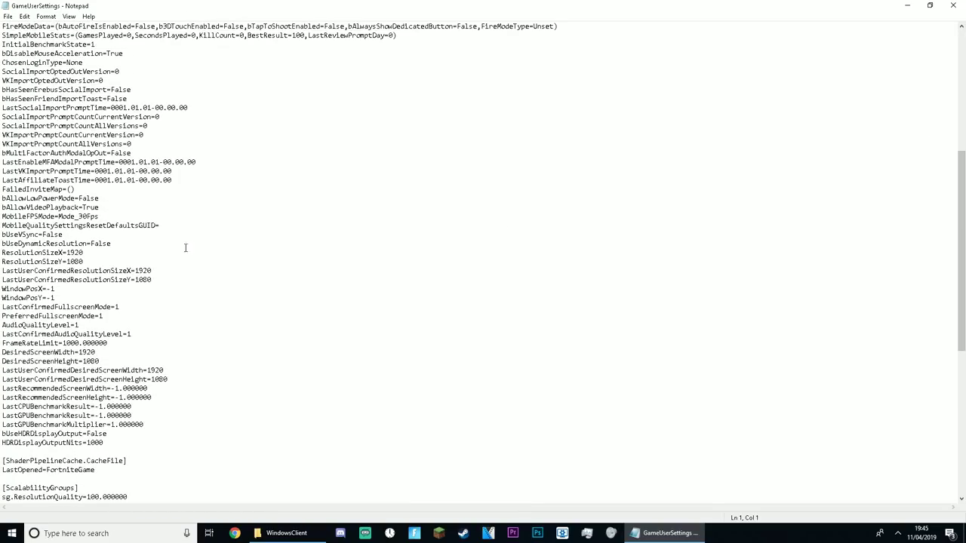
click(81, 254)
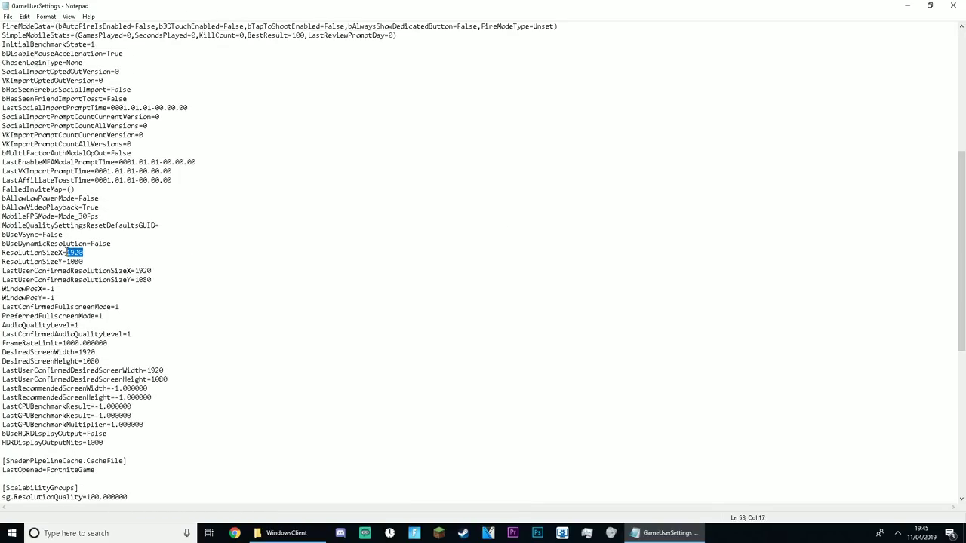
drag(83, 254, 70, 253)
click(89, 257)
Step: Shrink the Notepad window, highlight the ResolutionSizeX value again and close the file without editing it
drag(197, 4, 363, 117)
scroll(342, 327, down, 7)
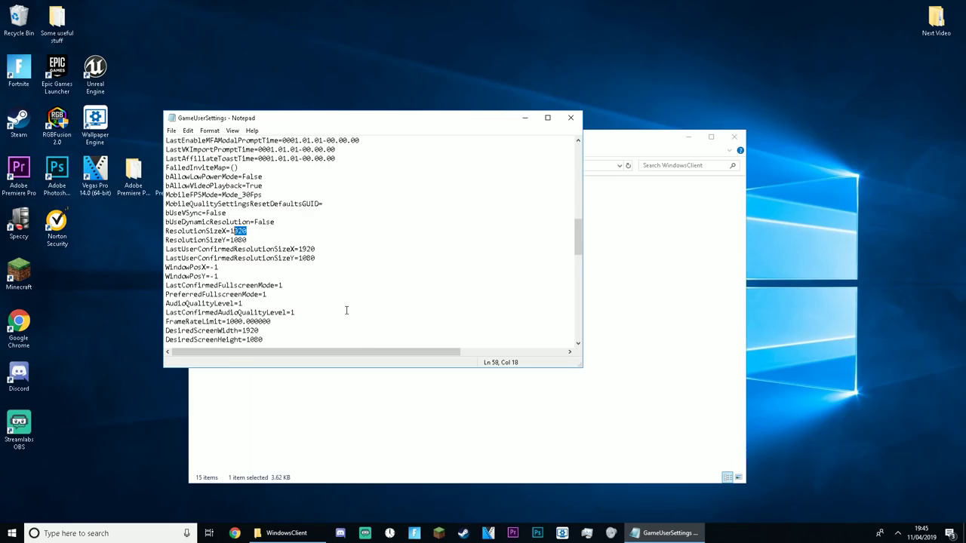
click(247, 176)
drag(246, 177, 230, 177)
click(265, 179)
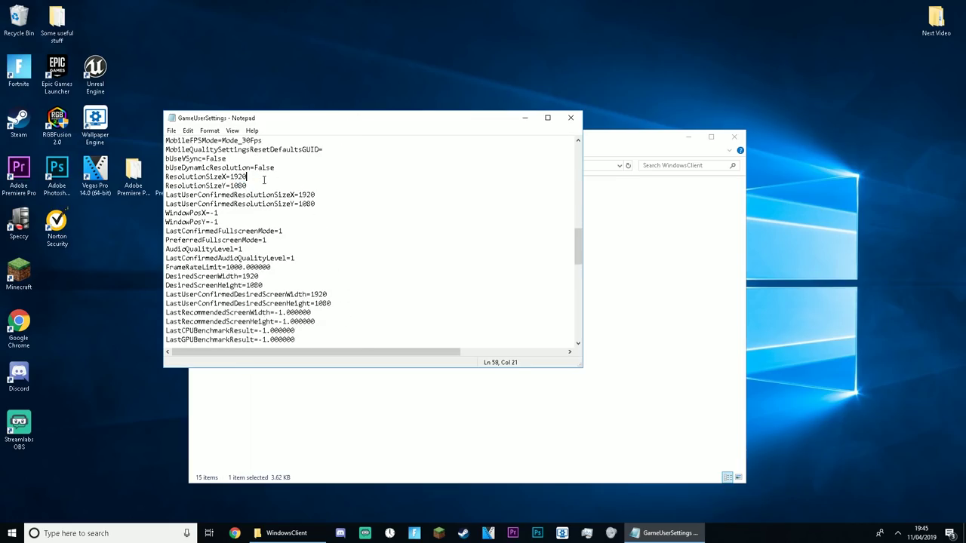
drag(272, 123, 455, 150)
click(755, 149)
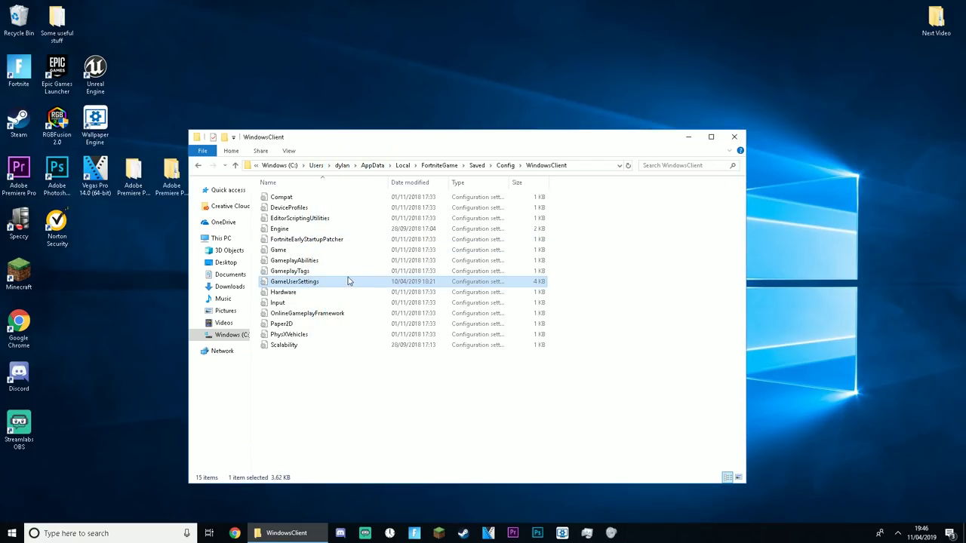
Step: Clear the Read-only attribute in the GameUserSettings properties, apply it and close the properties
right_click(350, 280)
click(390, 501)
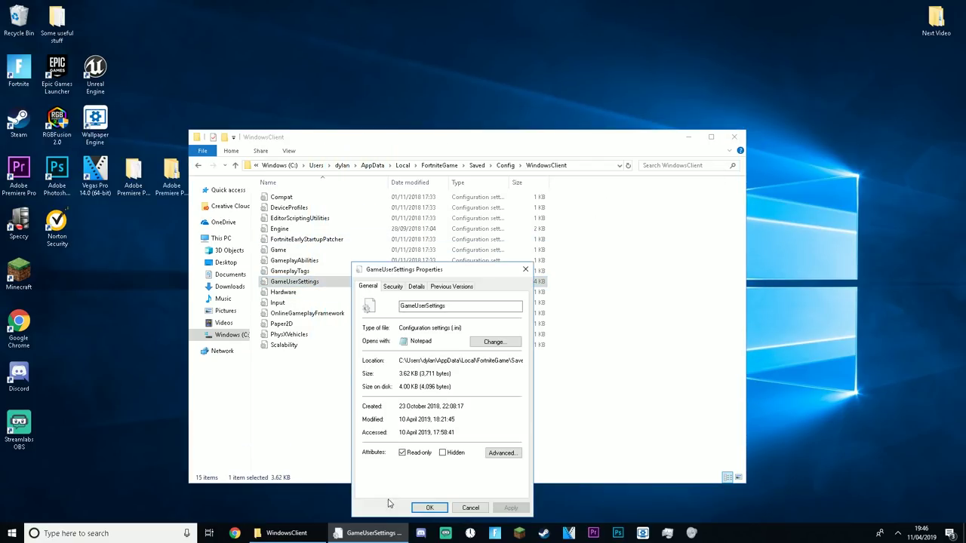
click(404, 454)
click(511, 507)
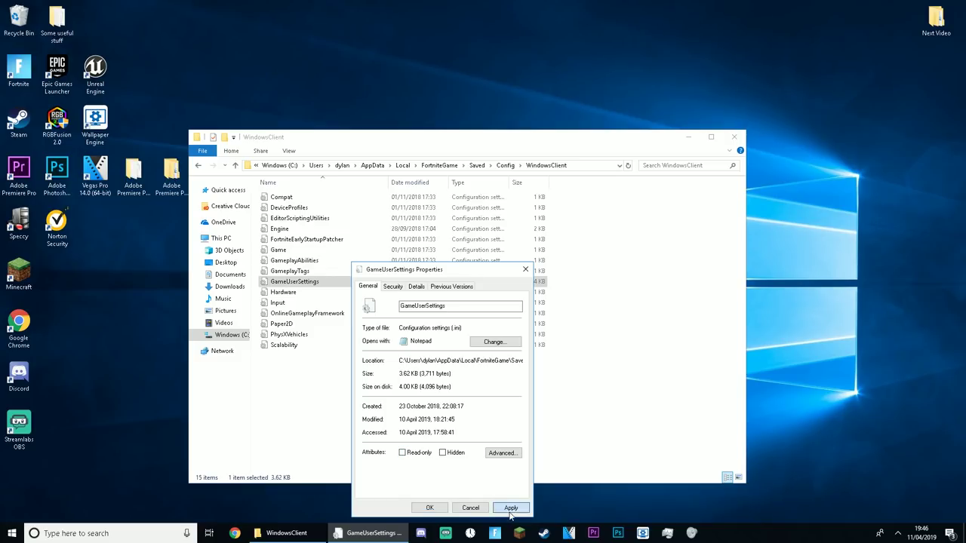
click(430, 507)
Step: Reopen GameUserSettings in Notepad maximized, point out the ResolutionSizeX value by selecting it, and close the file
double_click(353, 283)
click(733, 149)
drag(962, 151, 961, 221)
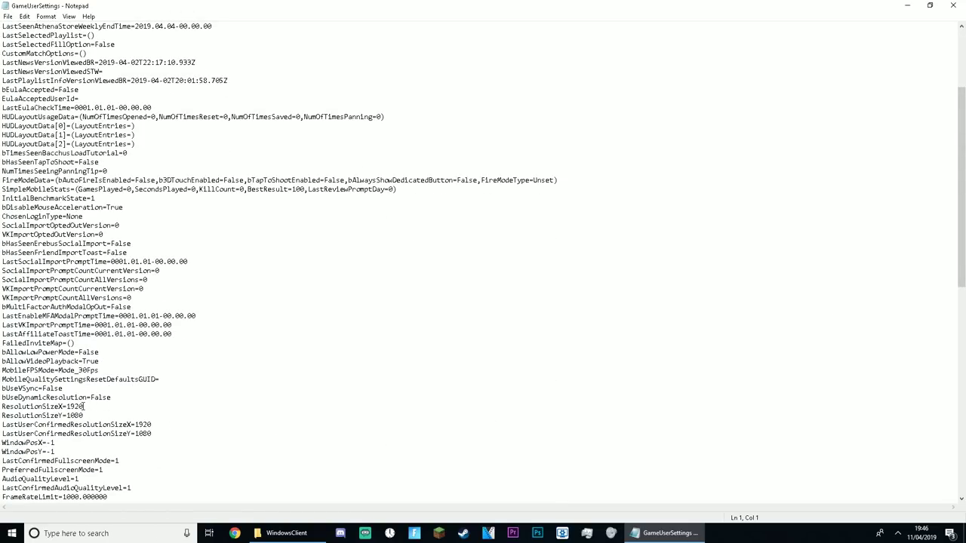
drag(84, 406, 66, 407)
click(91, 409)
click(953, 5)
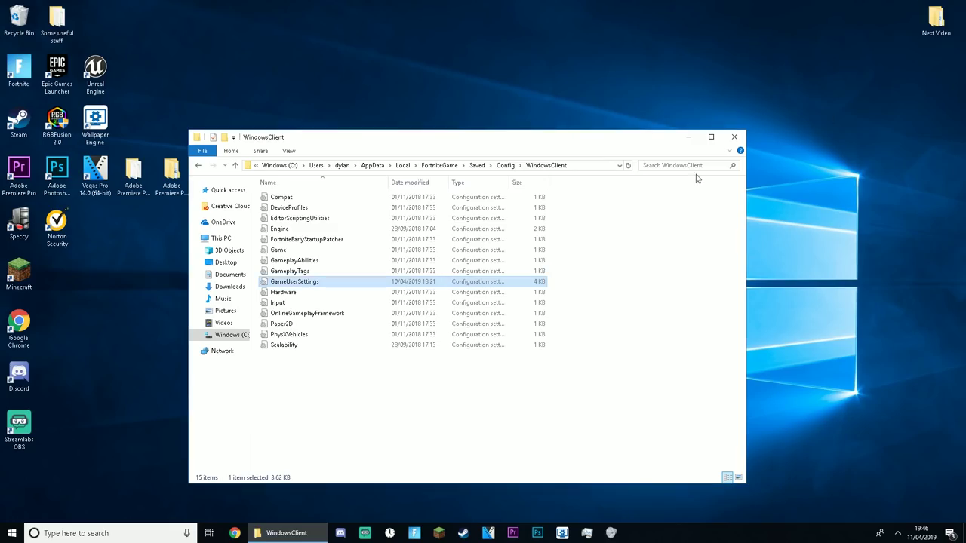
Step: Turn the Read-only attribute of GameUserSettings back on, apply it and confirm
right_click(309, 281)
click(354, 507)
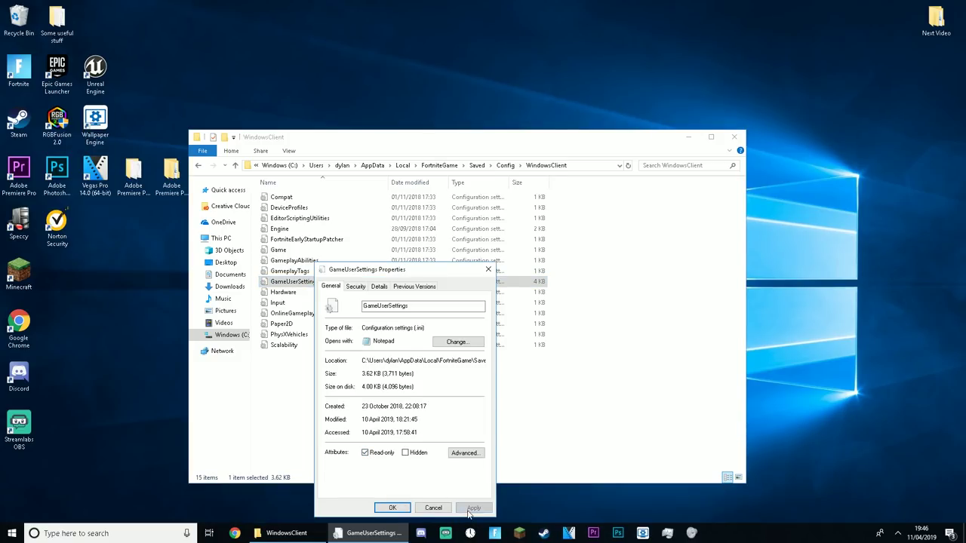
click(393, 507)
Step: Check the Read-only attribute in the GameUserSettings properties once more, dismiss them and close the WindowsClient folder
mouse_move(306, 282)
mouse_down()
mouse_move(342, 284)
mouse_move(315, 271)
mouse_move(306, 282)
mouse_up()
right_click(305, 282)
click(354, 505)
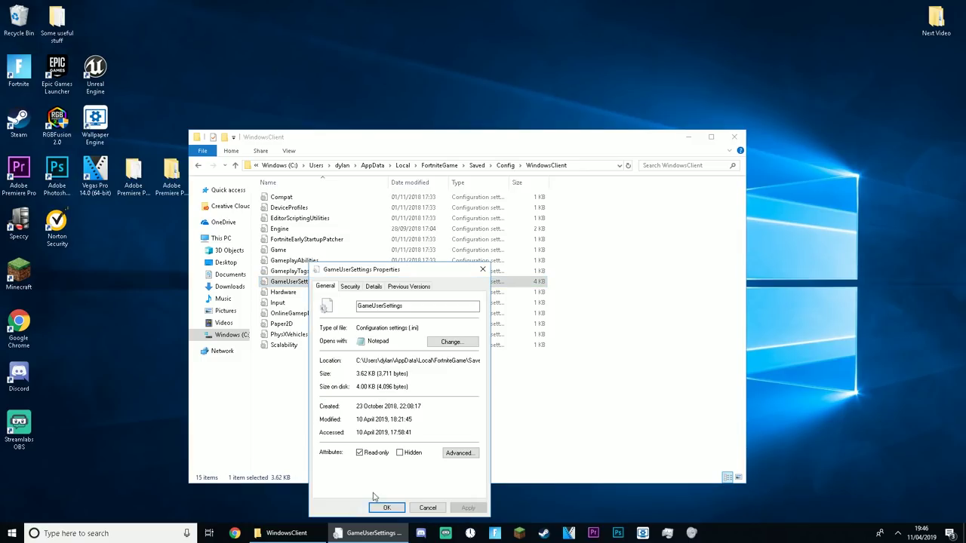
key(Escape)
drag(561, 283, 336, 282)
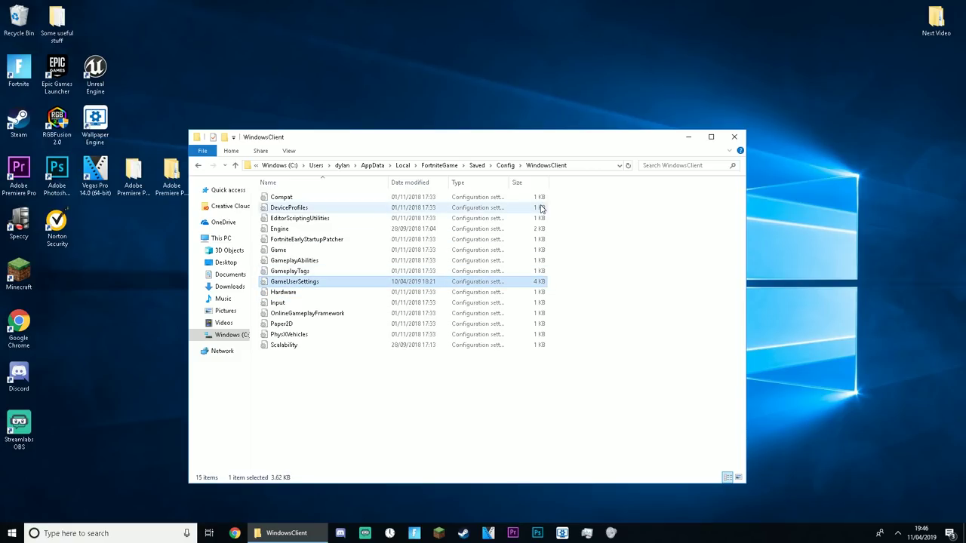
key(alt+F4)
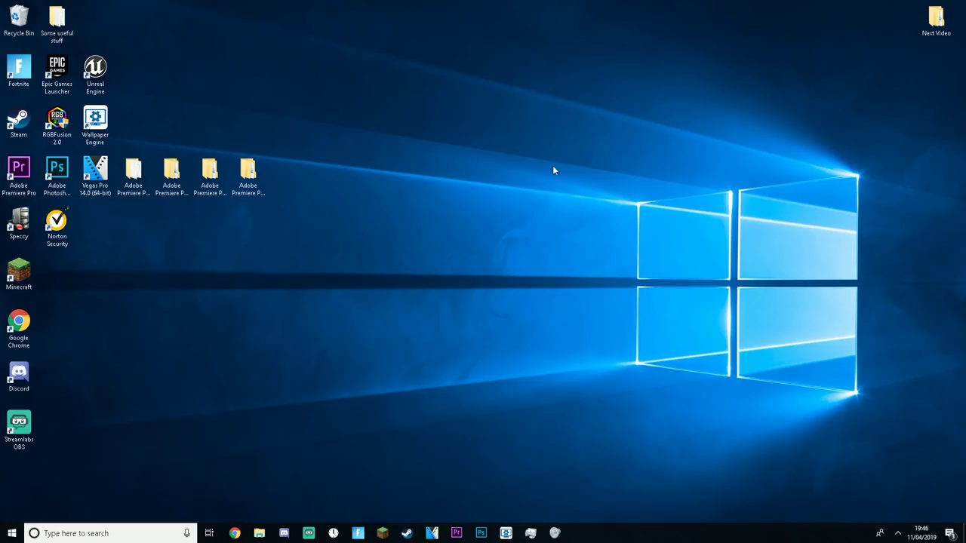
drag(366, 239, 117, 112)
drag(323, 221, 157, 125)
click(398, 236)
drag(352, 251, 323, 261)
click(327, 261)
drag(424, 291, 160, 108)
drag(116, 77, 114, 53)
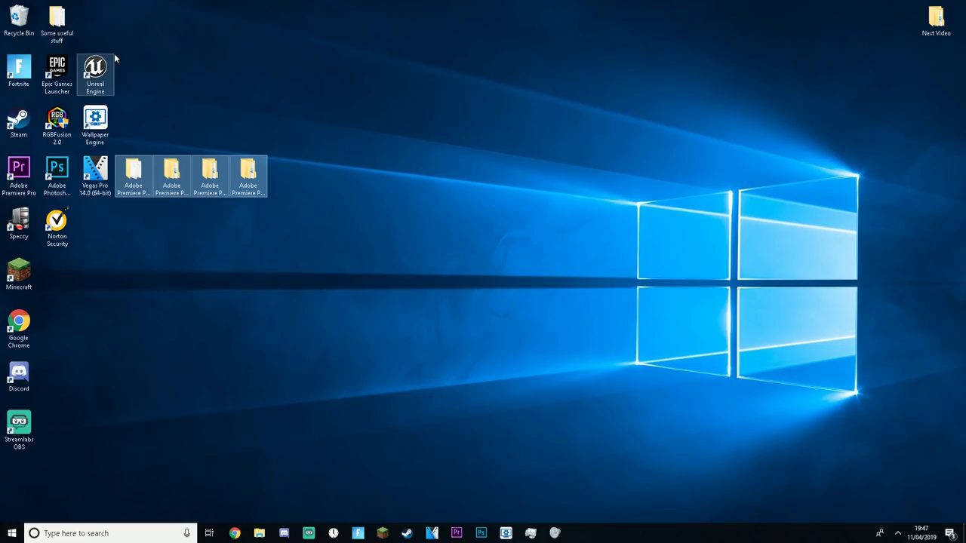
drag(351, 203, 382, 245)
drag(373, 231, 115, 101)
drag(115, 101, 338, 257)
drag(338, 256, 337, 257)
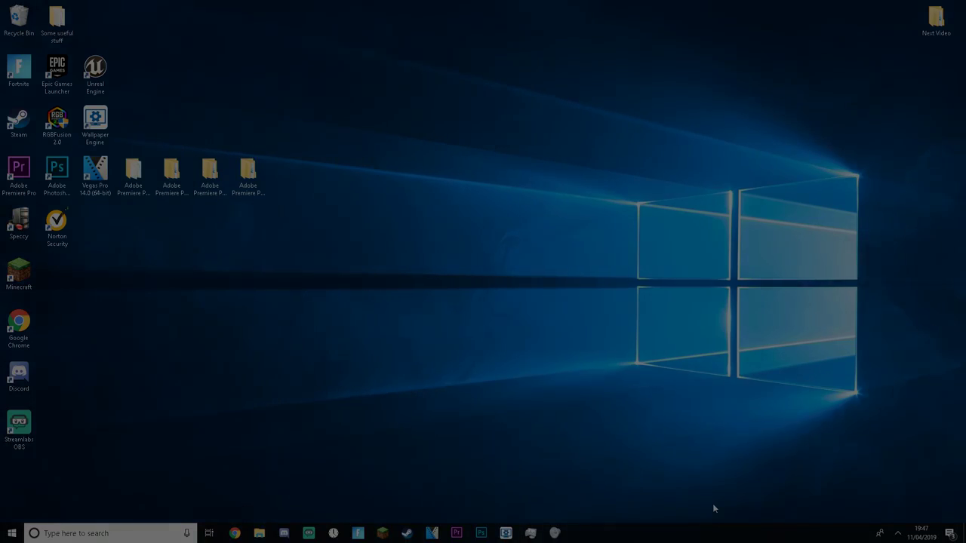